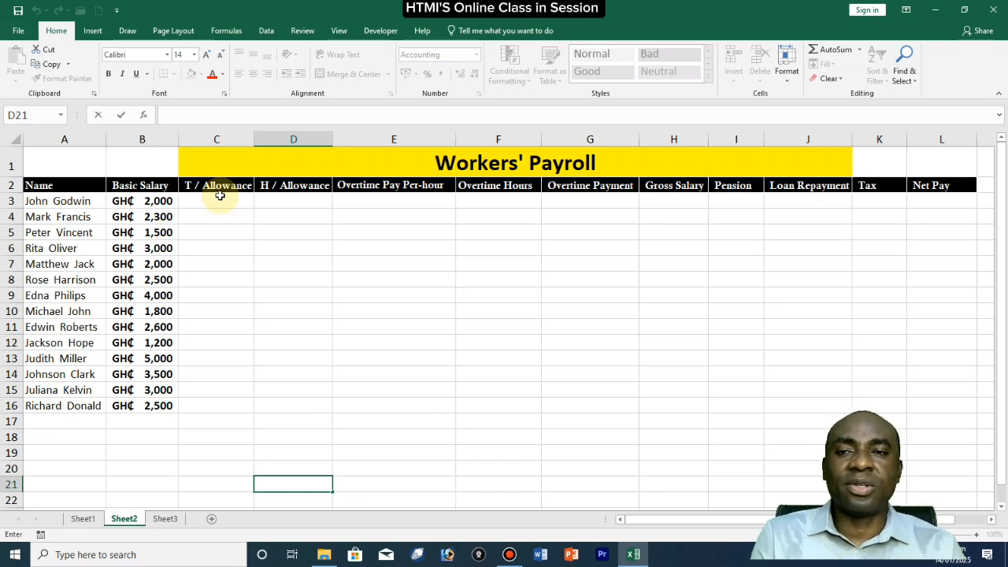
- Calculate the first worker's T / Allowance in C3 as 12% of the basic salary with =B3*12%
left_click(219, 196)
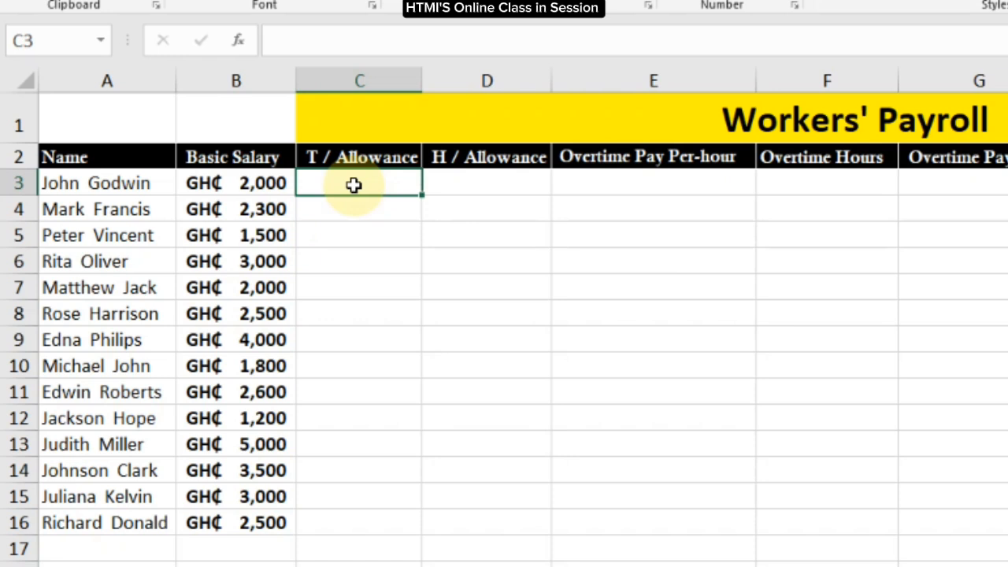
type("=")
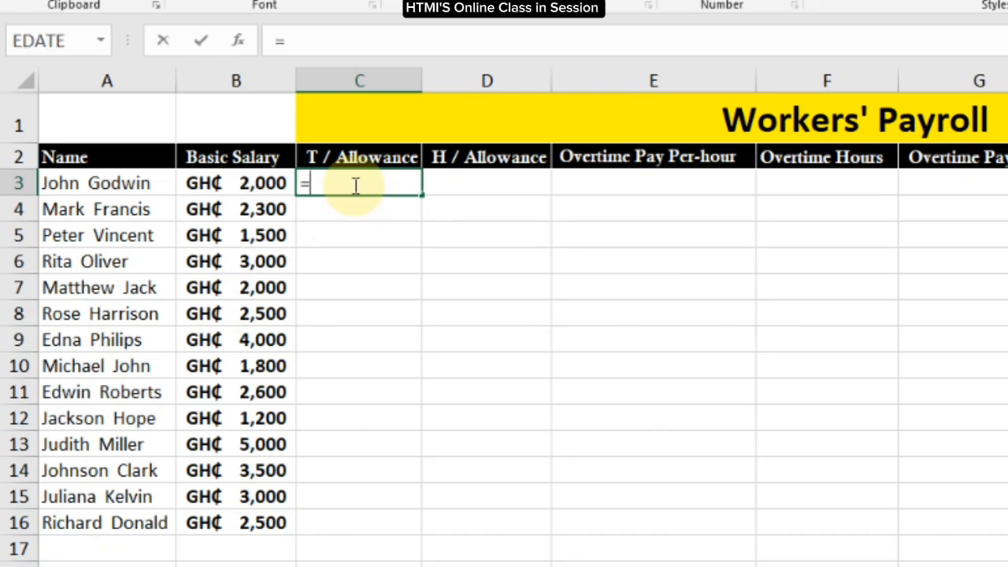
left_click(249, 185)
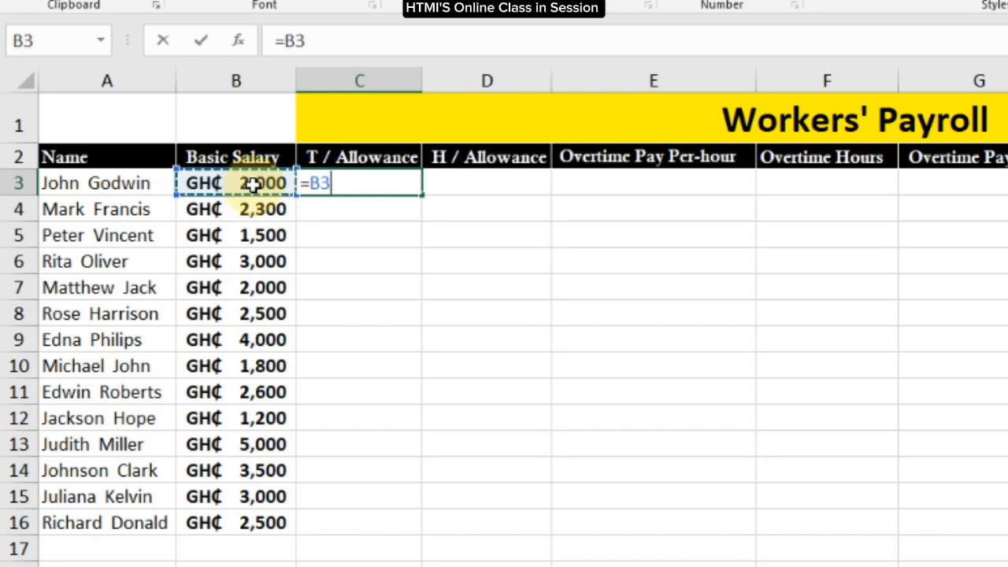
type("*")
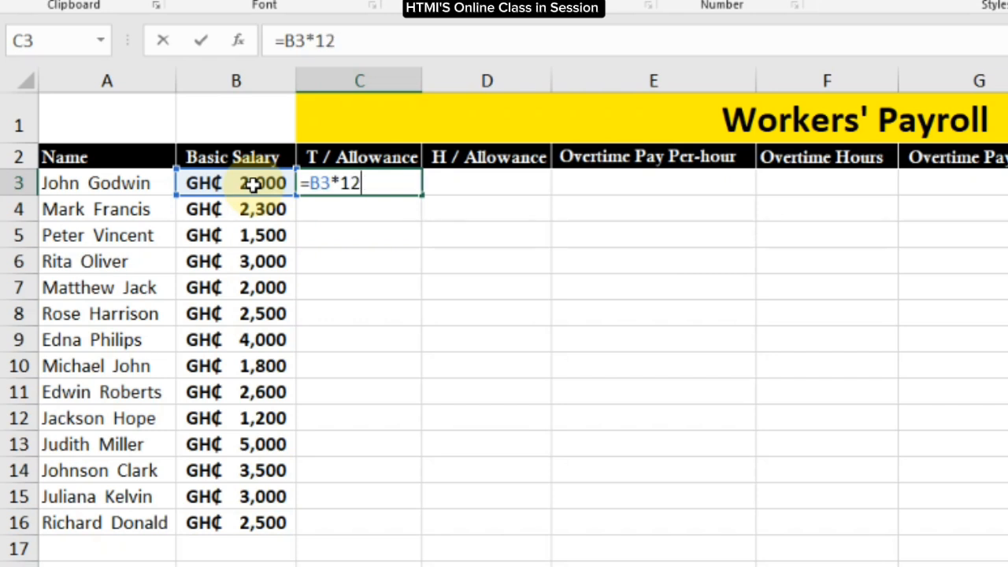
key("Return")
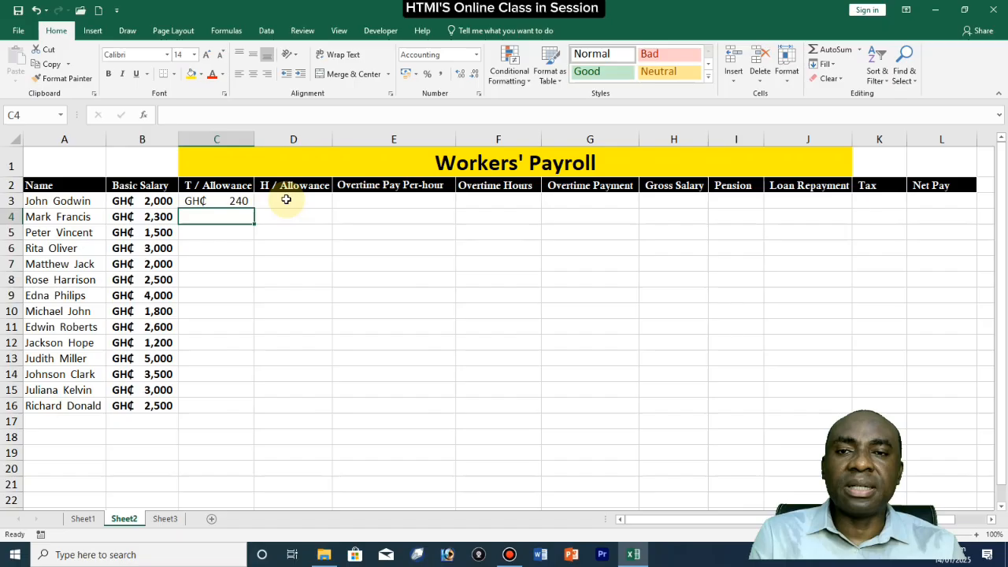
- Calculate the first worker's H / Allowance in D3 as 13% of the basic salary with =B3*13%
left_click(477, 182)
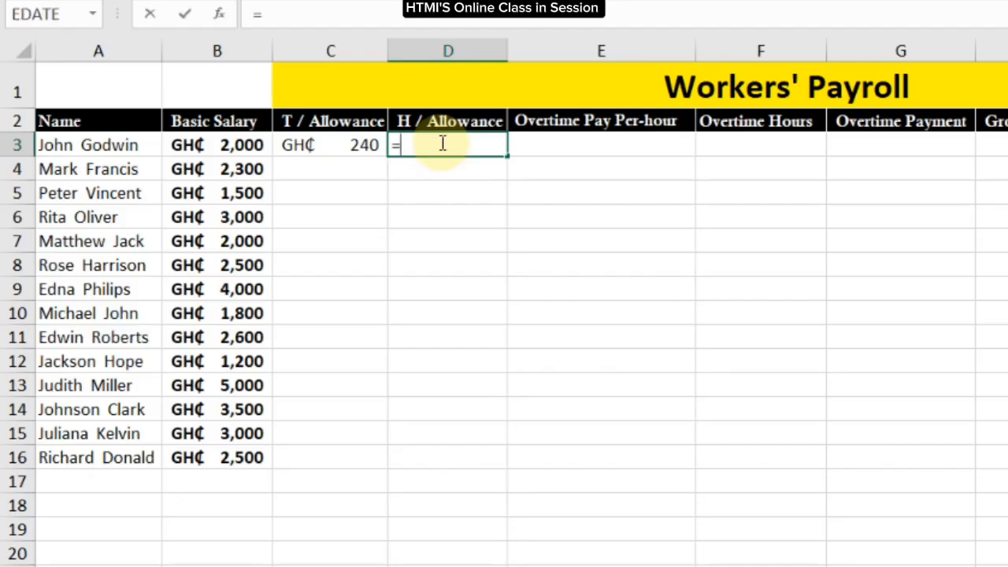
left_click(240, 144)
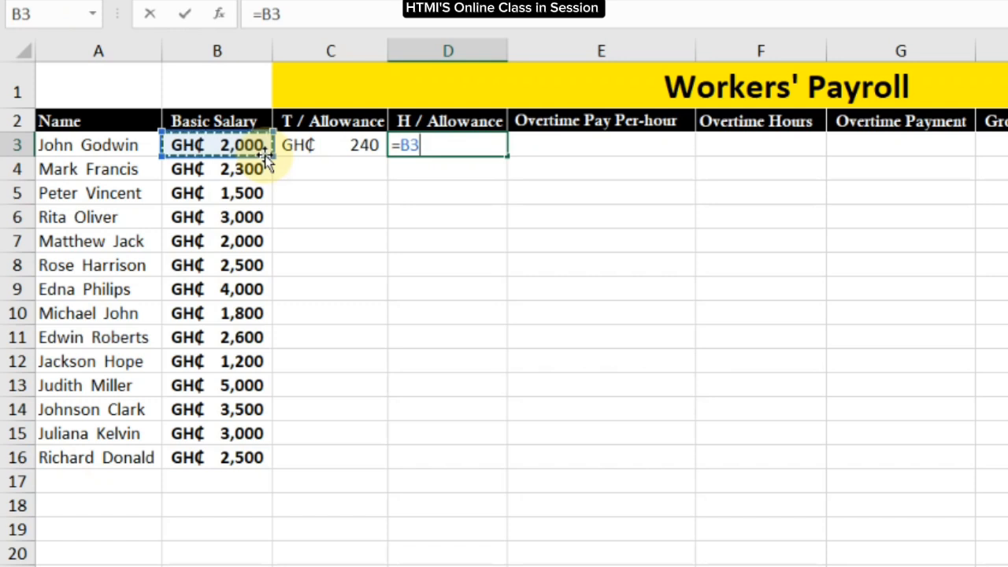
type("*")
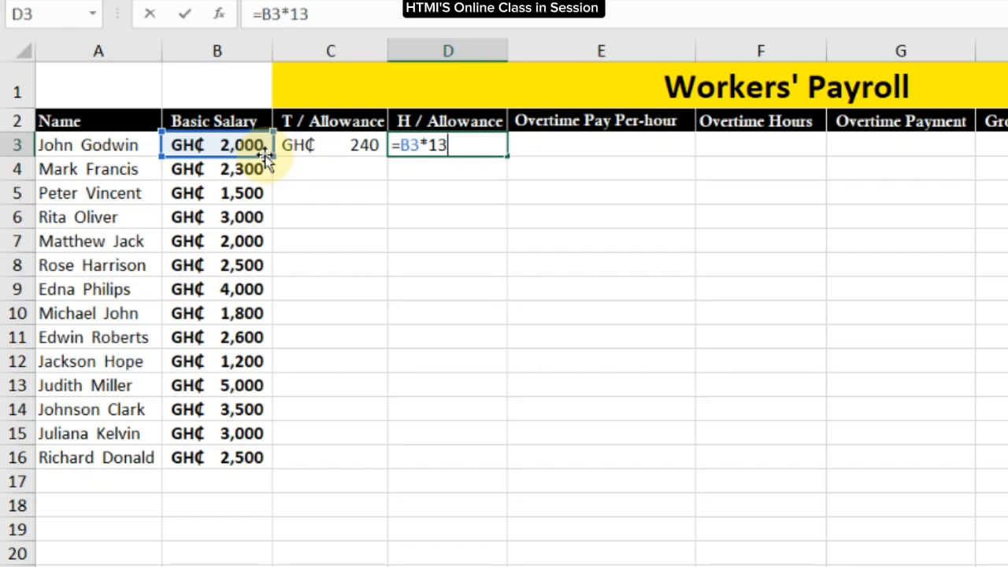
type("13%")
key("Return")
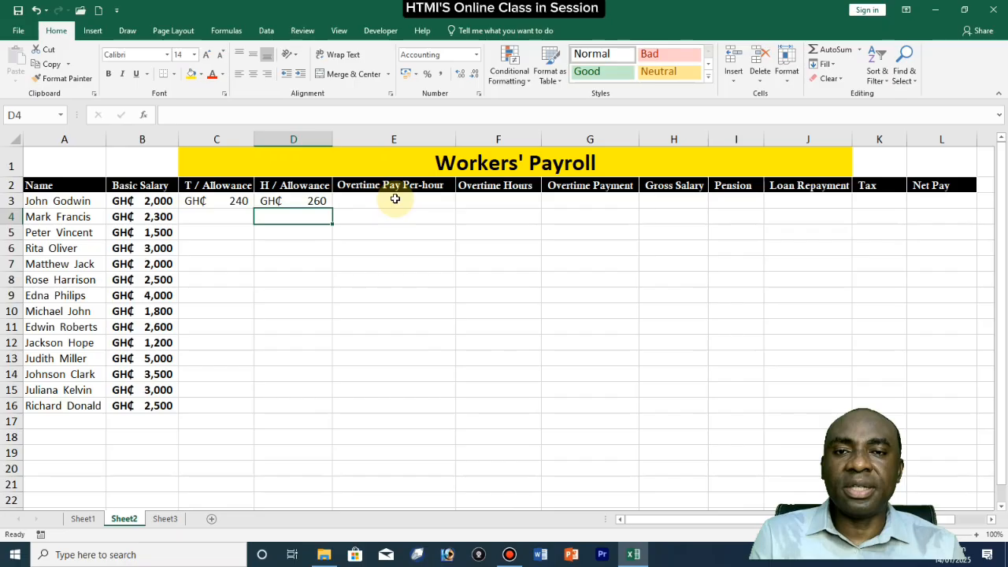
- Enter an overtime pay per hour of 10 in E3 and 22 overtime hours in F3 for the first worker
left_click(395, 200)
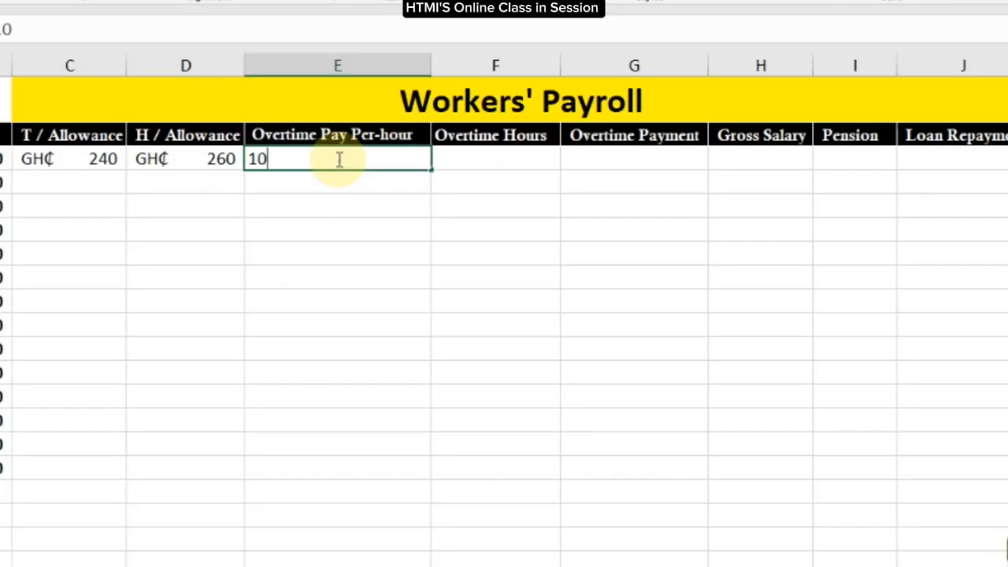
left_click(383, 205)
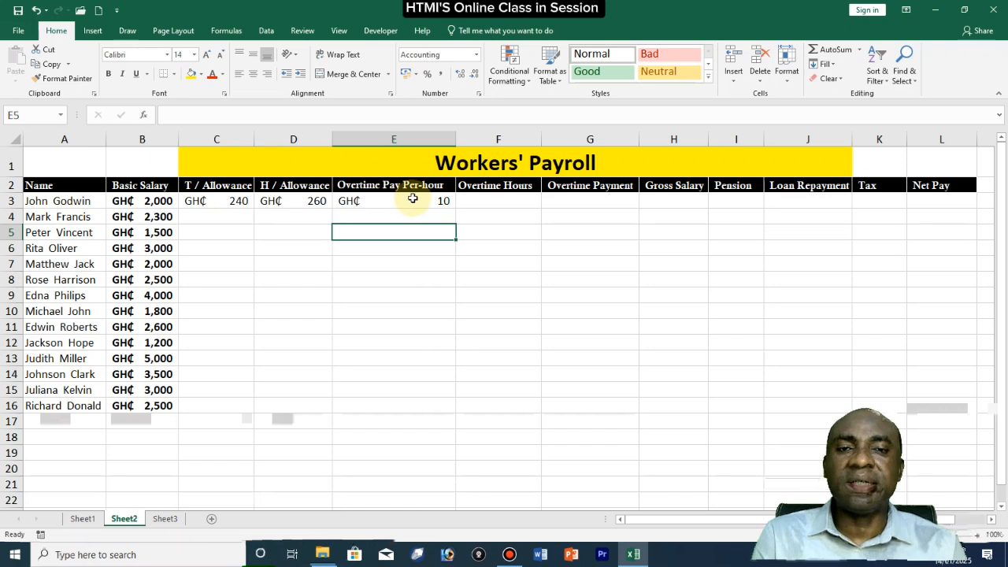
left_click(497, 199)
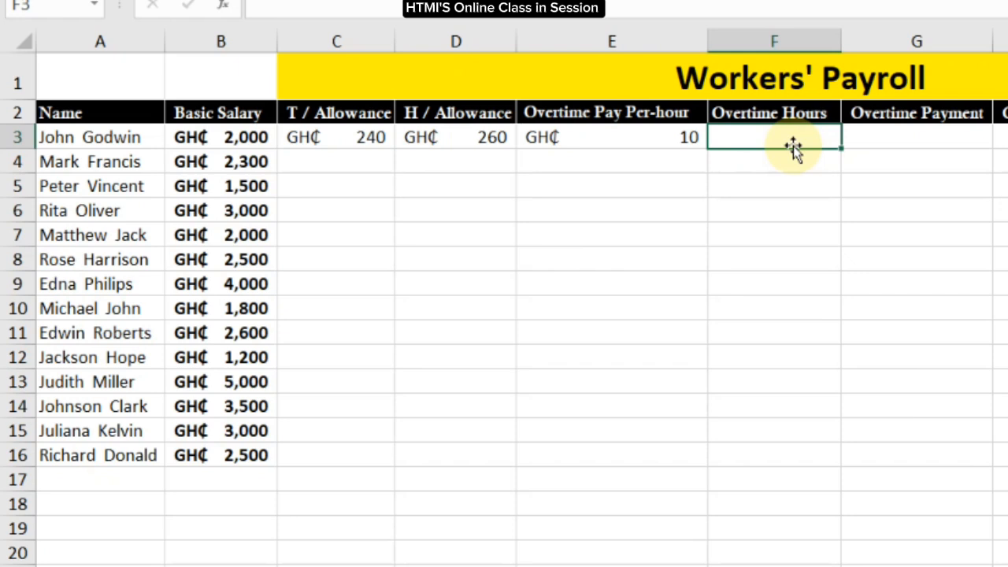
type("22")
- Calculate the Overtime Payment in G3 by multiplying hourly overtime pay by overtime hours with =E3*F3
left_click(900, 138)
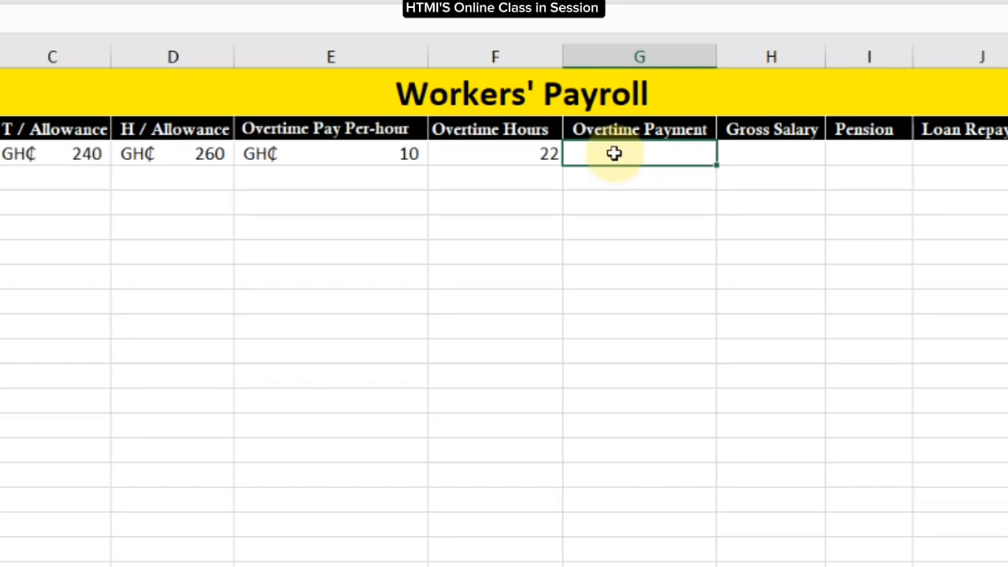
left_click(403, 152)
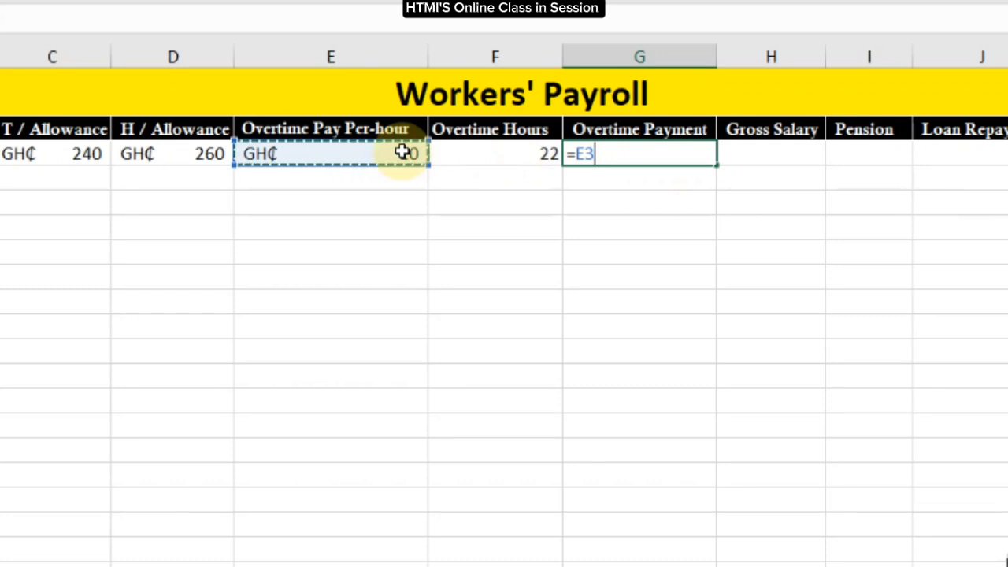
type("*")
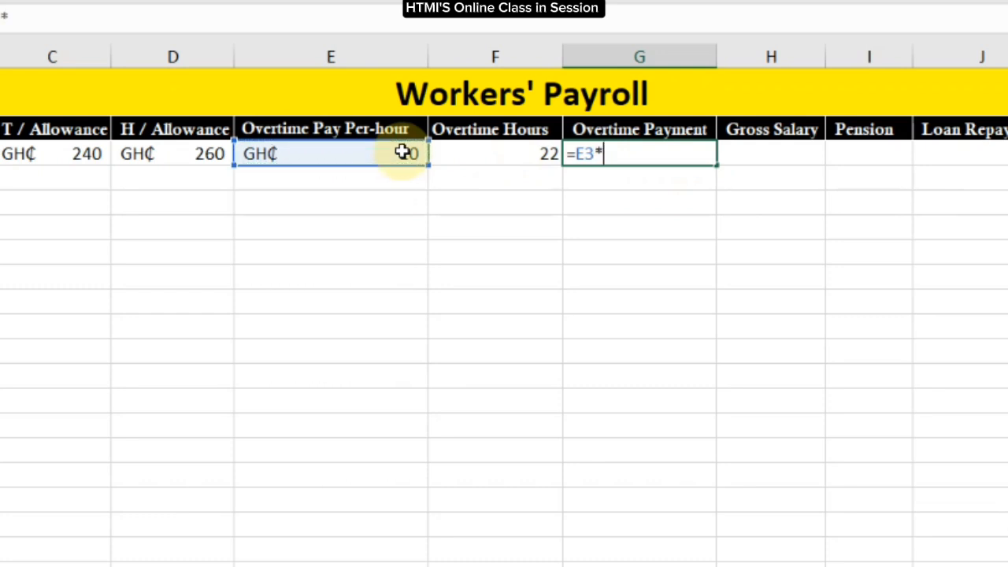
left_click(520, 153)
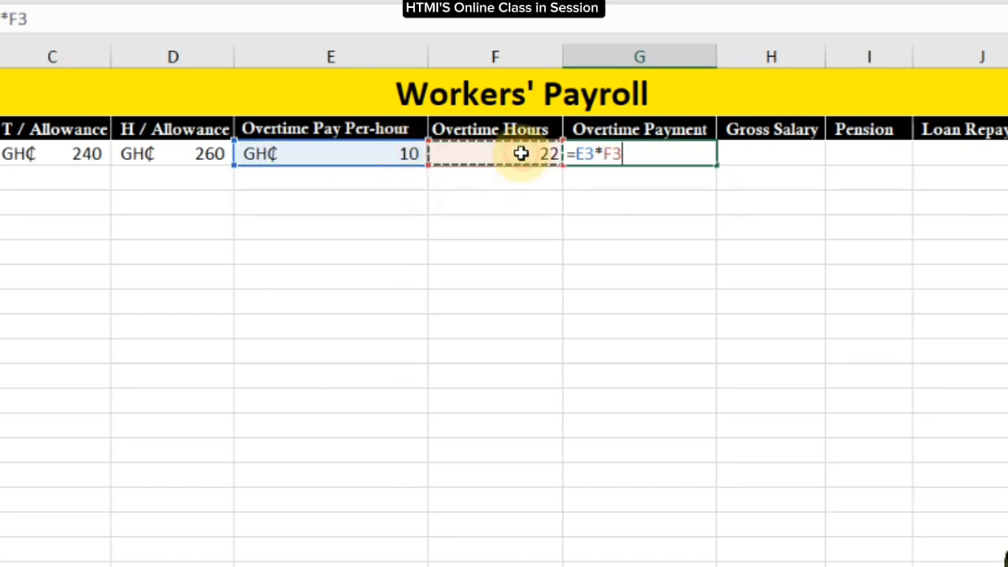
key("Return")
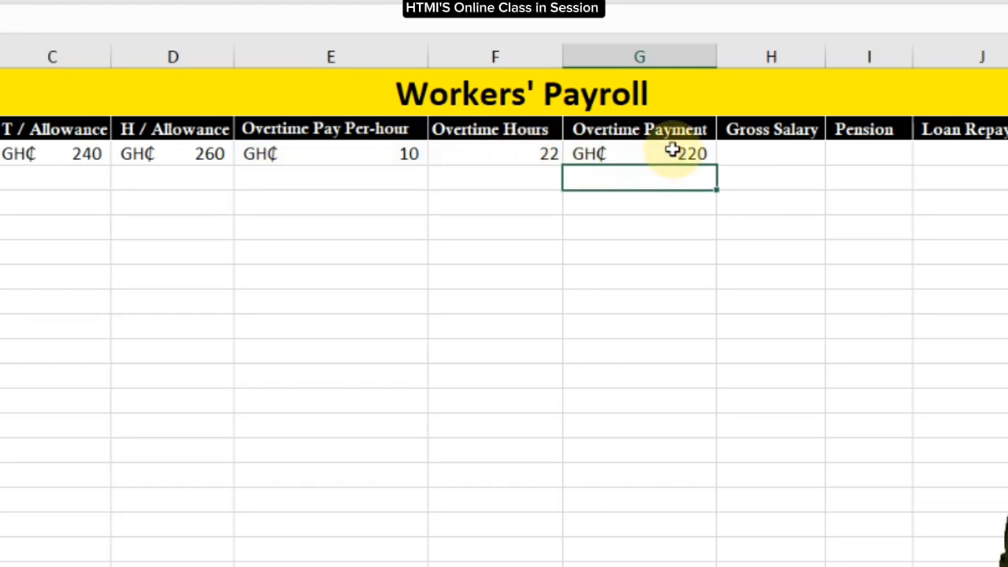
- Calculate the Gross Salary in H3 by adding basic salary, both allowances and overtime payment with =B3+C3+D3+G3
left_click(755, 149)
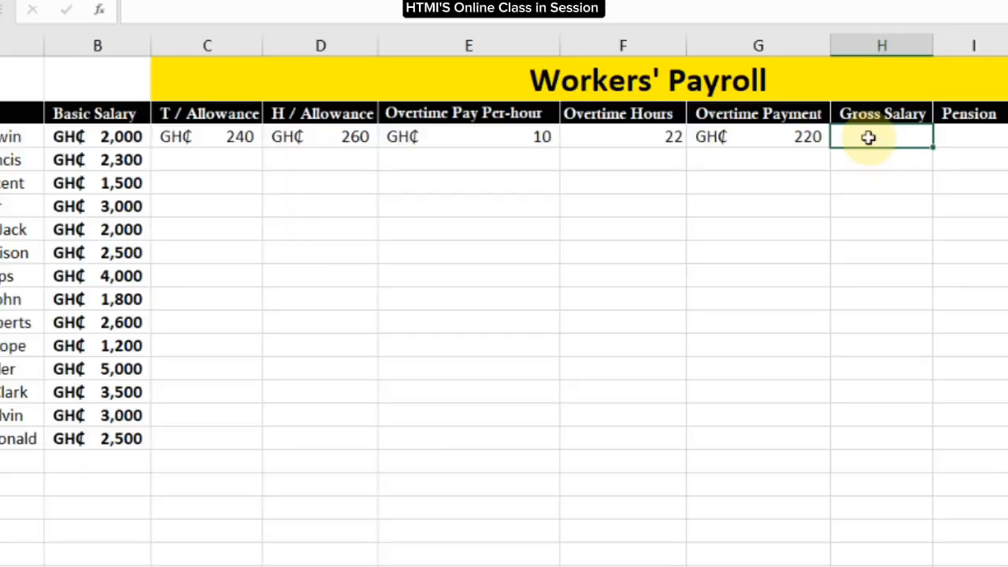
type("=")
left_click(114, 136)
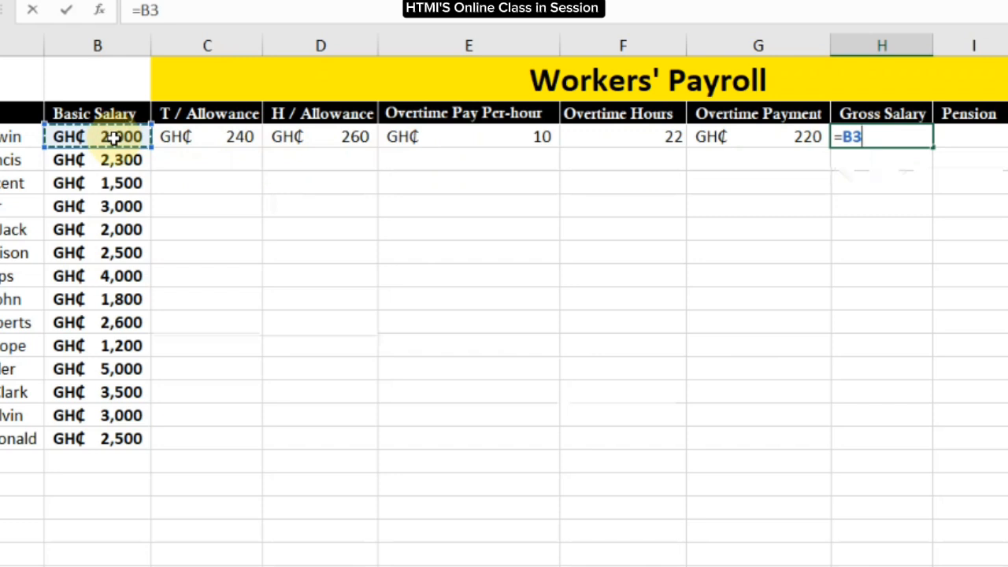
type("+")
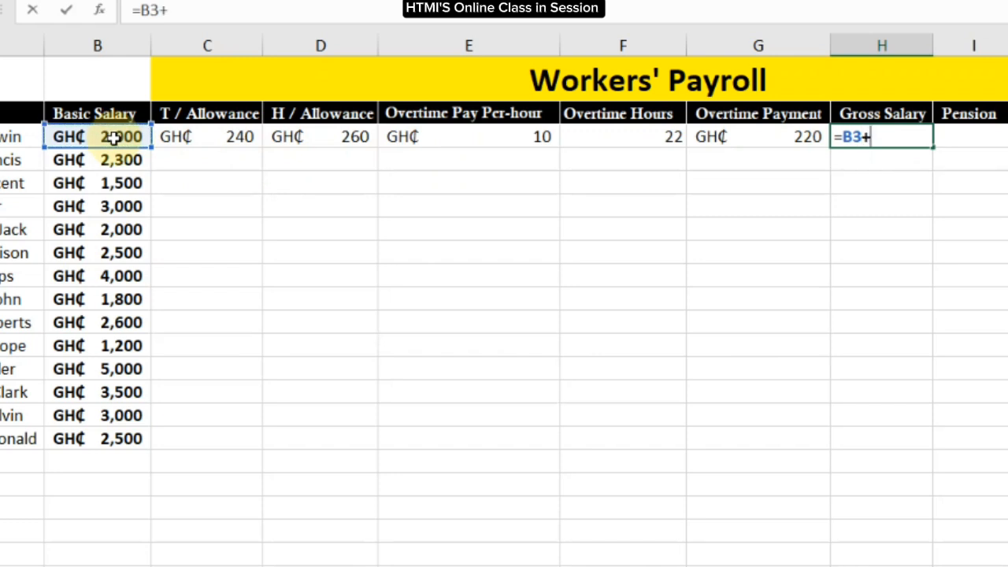
left_click(197, 137)
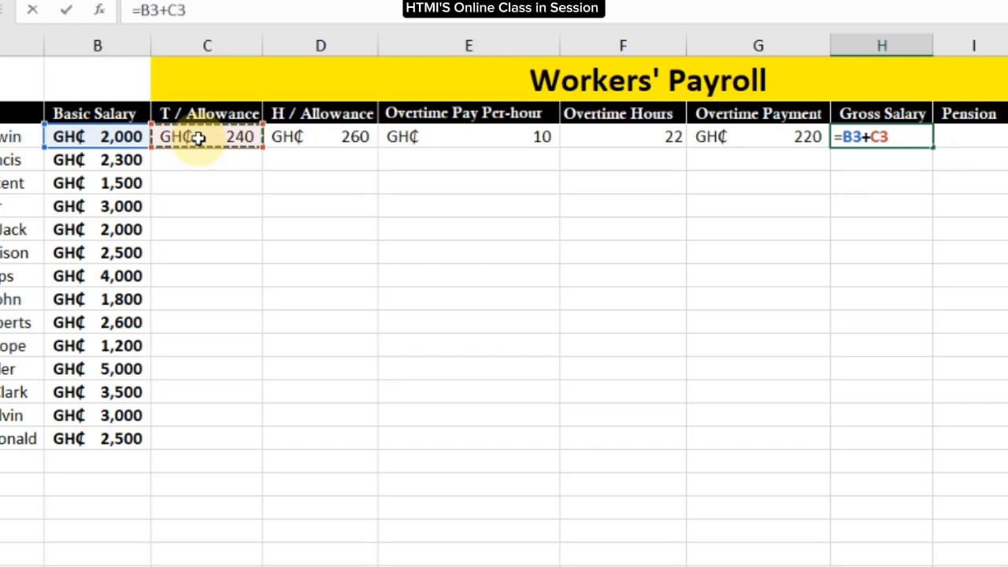
type("+")
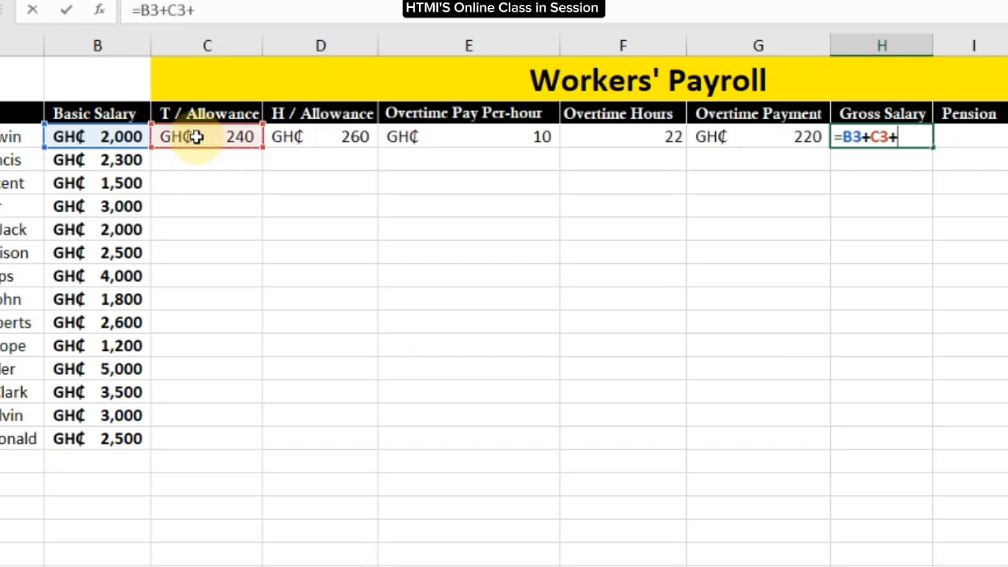
left_click(316, 137)
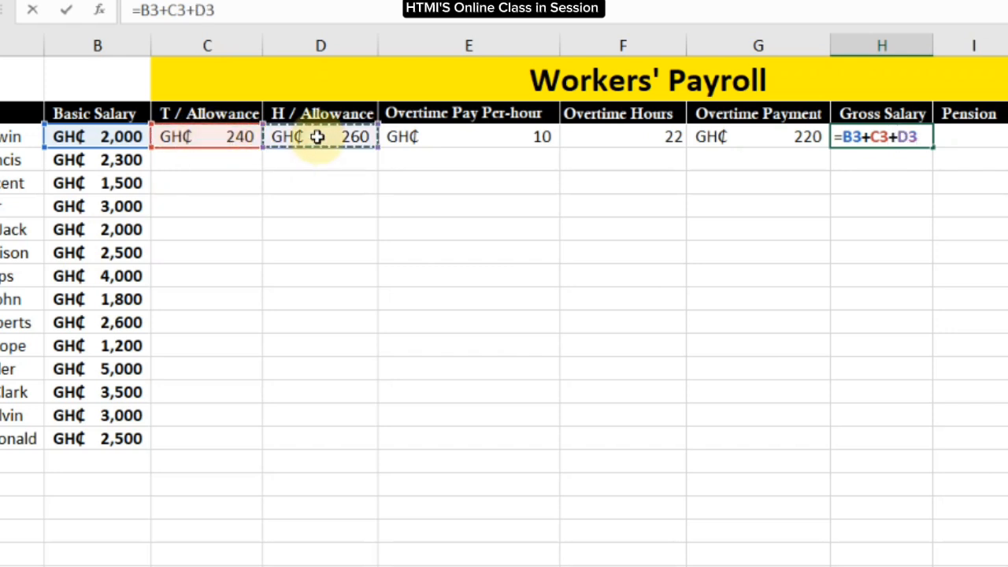
type("+")
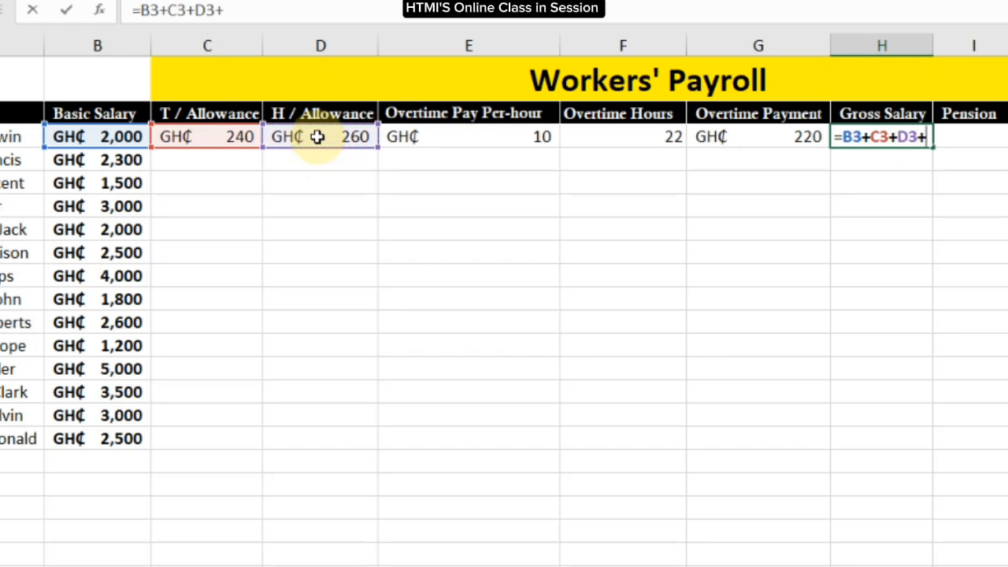
left_click(740, 135)
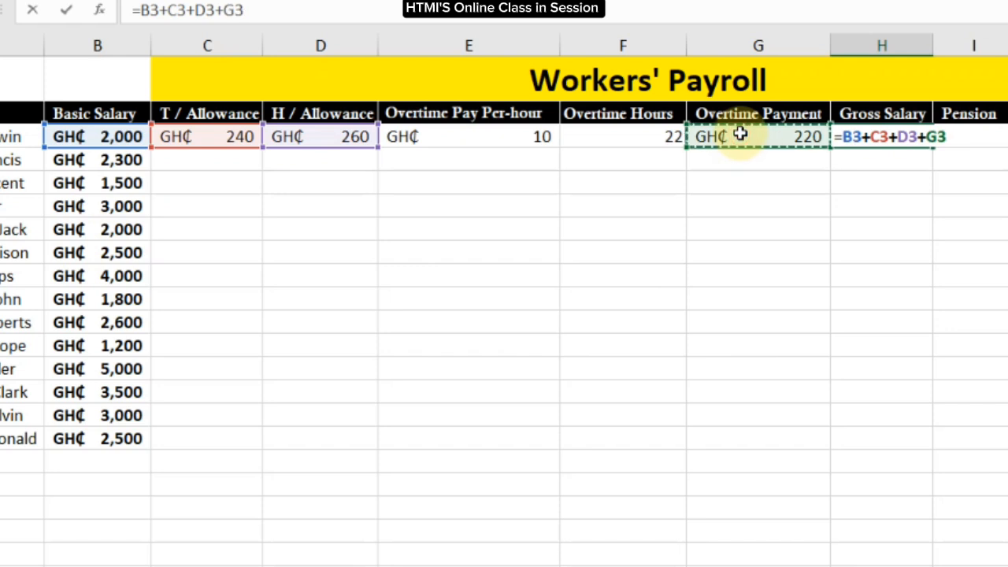
key("Return")
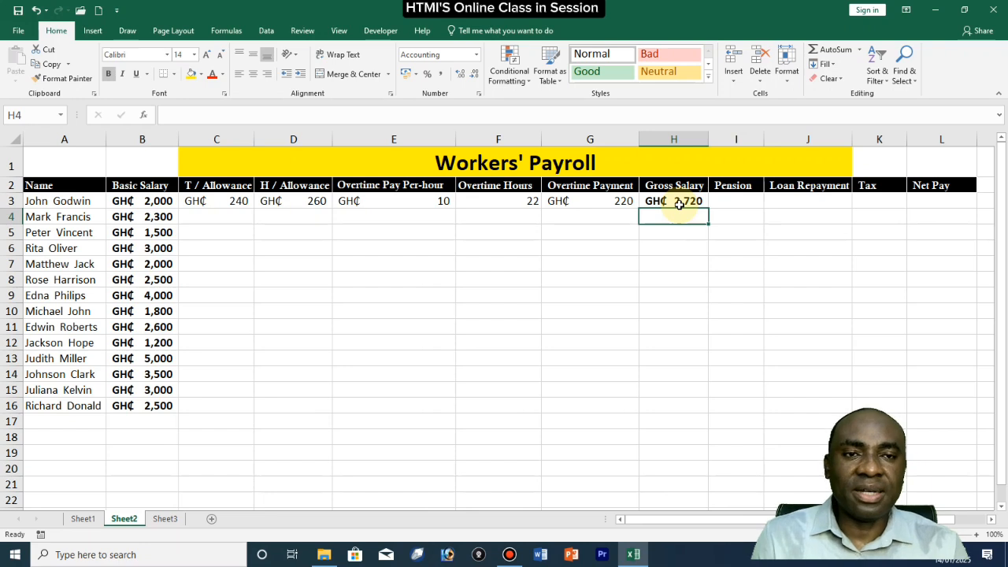
- Calculate the first worker's Pension in I3 as 5% of the basic salary with =B3*5%
left_click(730, 200)
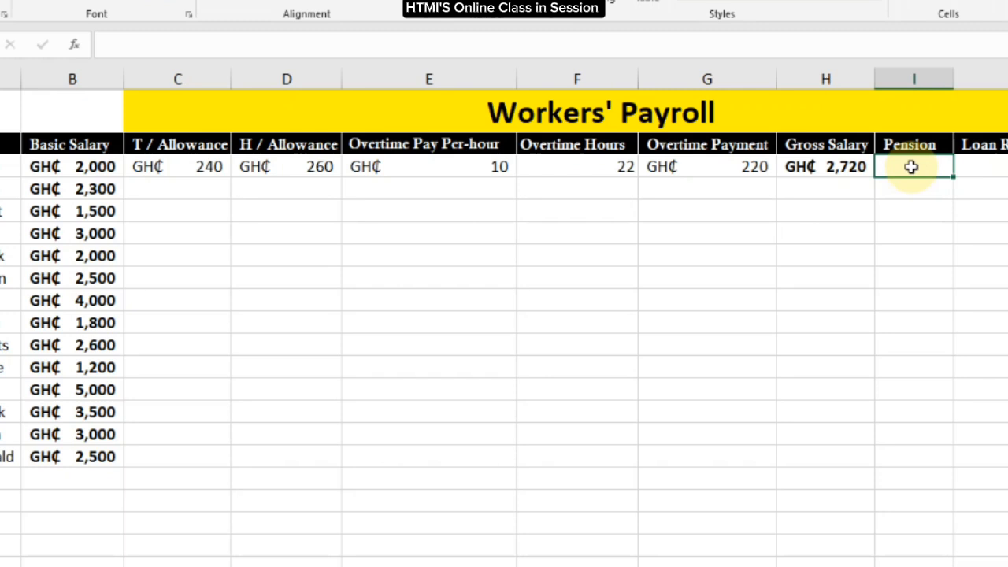
type("=")
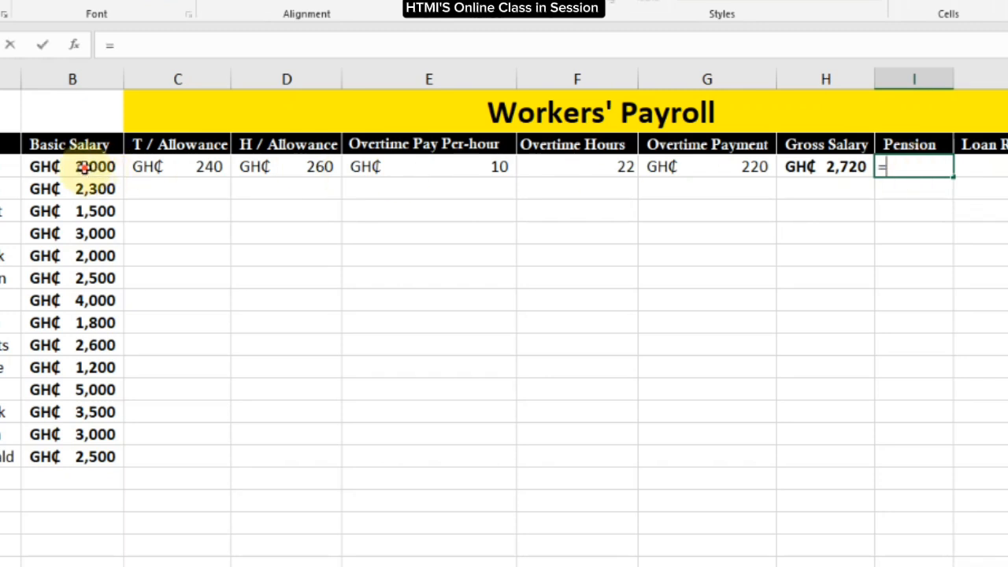
left_click(85, 168)
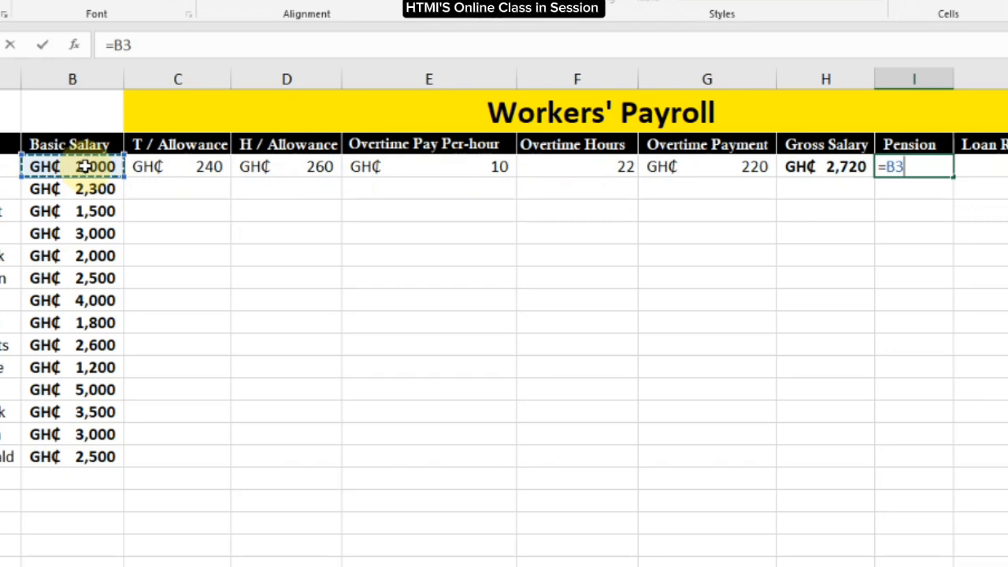
type("*")
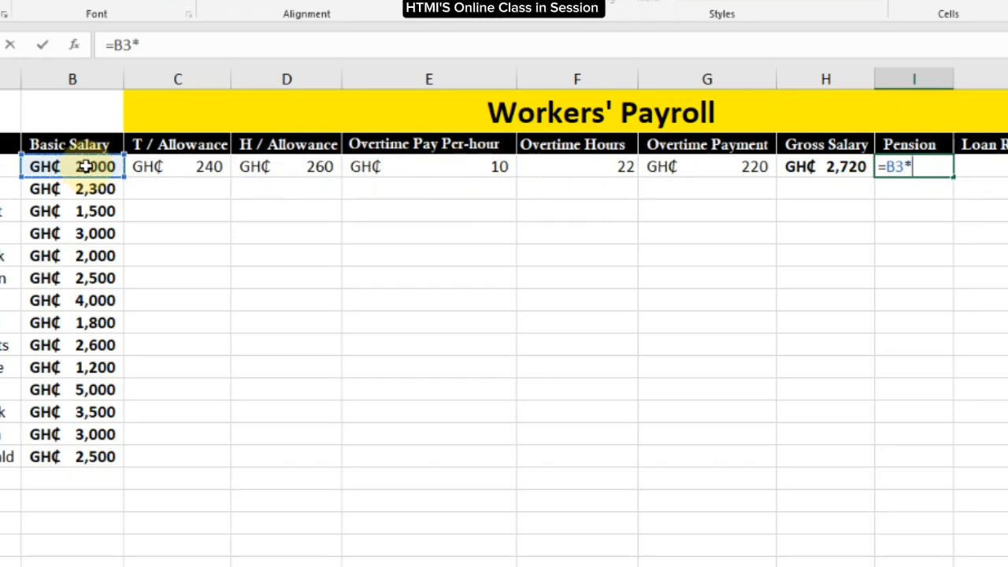
type("5%")
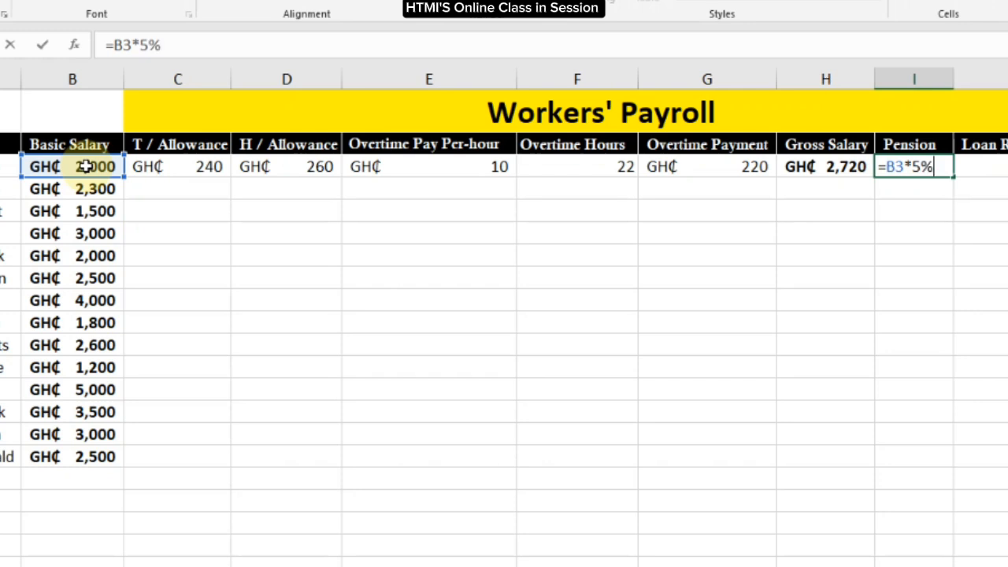
key("Return")
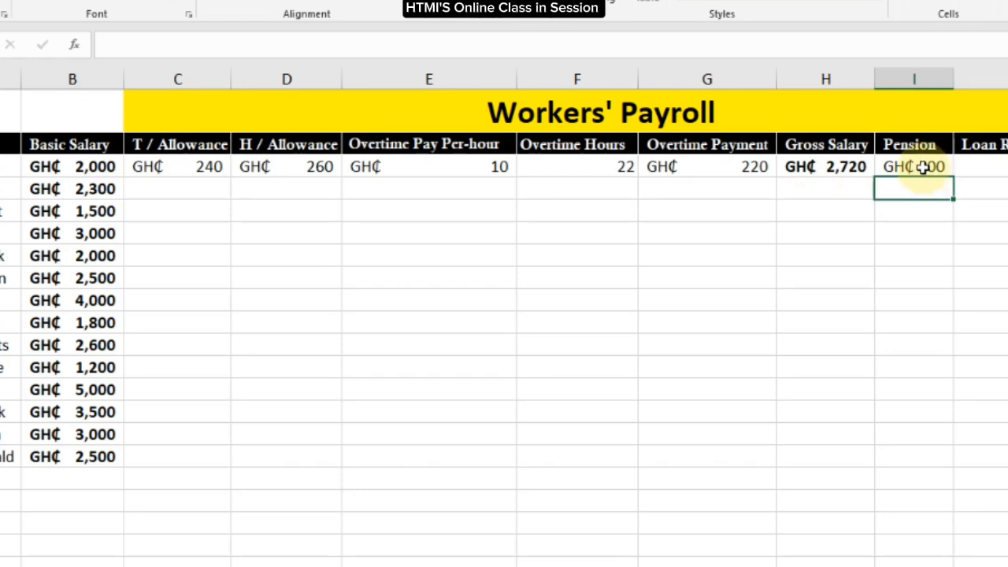
- Enter a Loan Repayment of 200 in J3 for the first worker
left_click(984, 166)
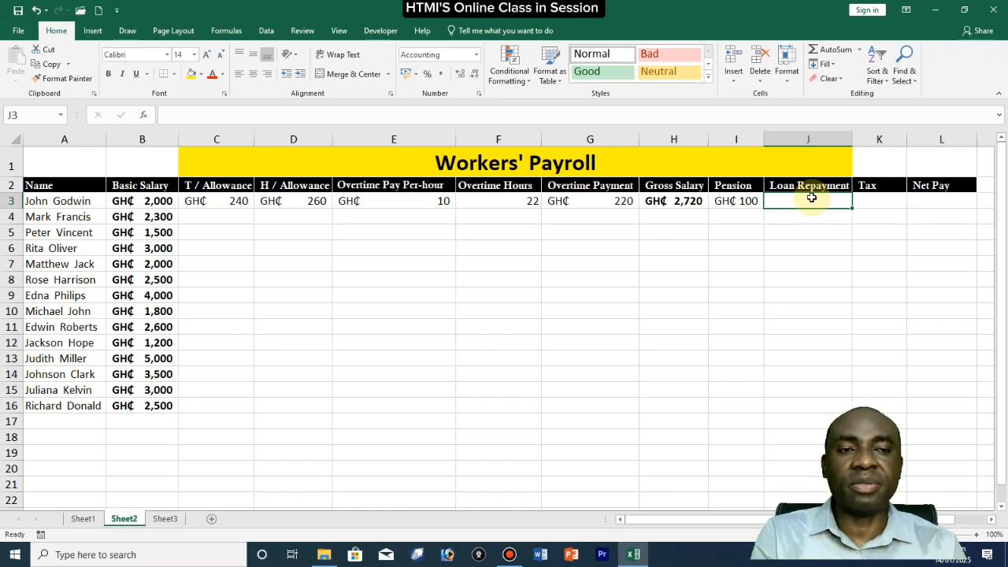
type("200")
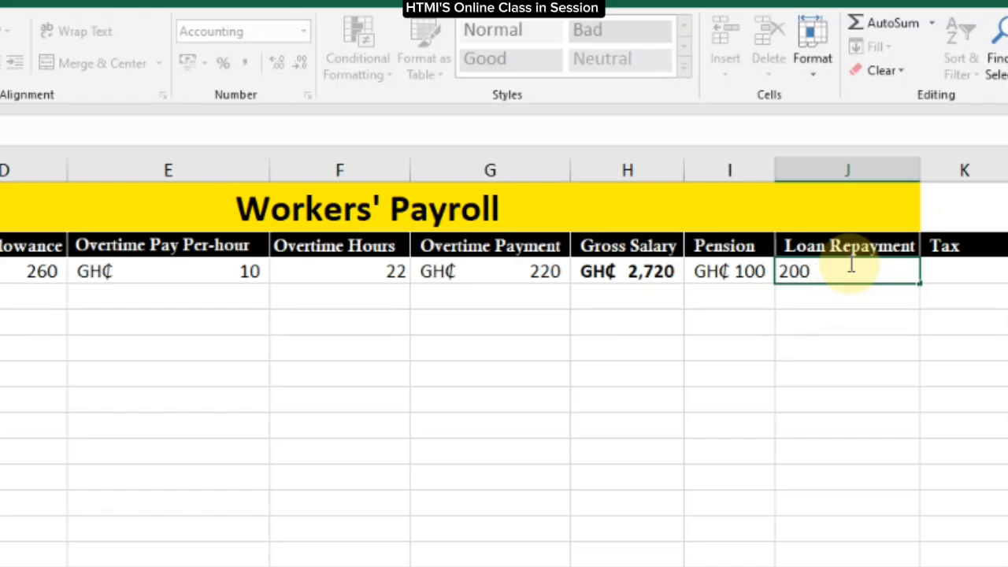
left_click(811, 305)
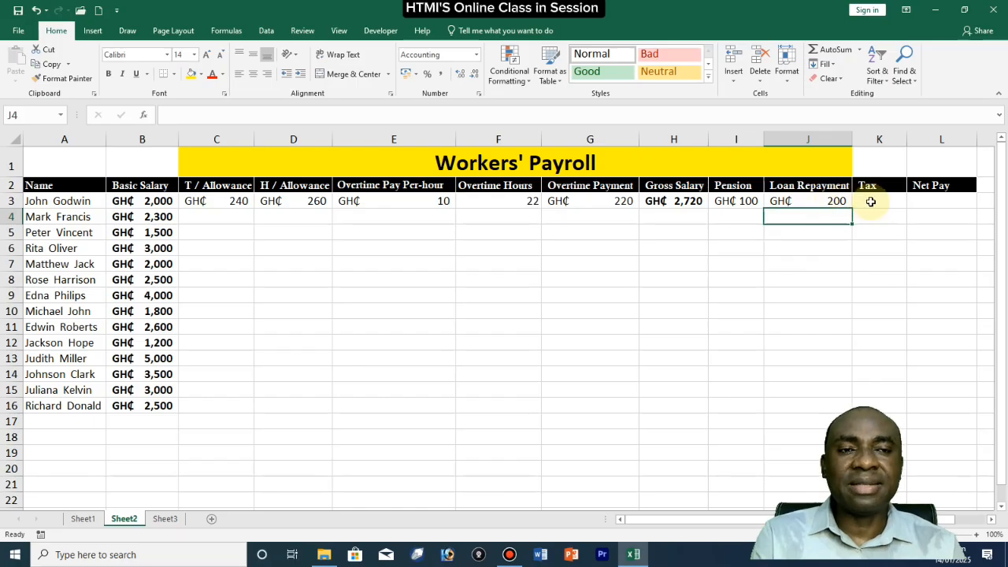
- Calculate the first worker's Tax in K3 as 3% of the basic salary with =B3*3%
left_click(870, 202)
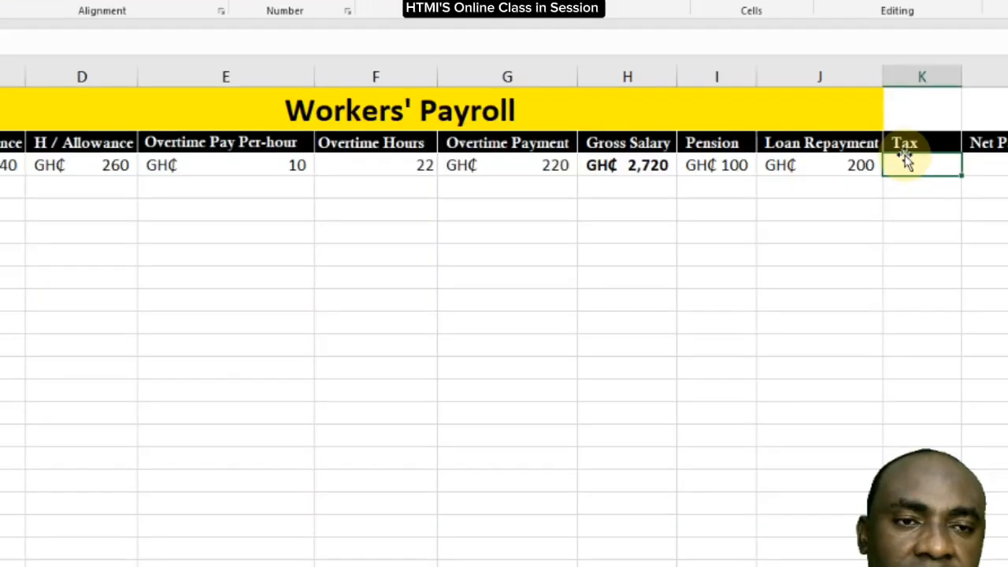
type("=")
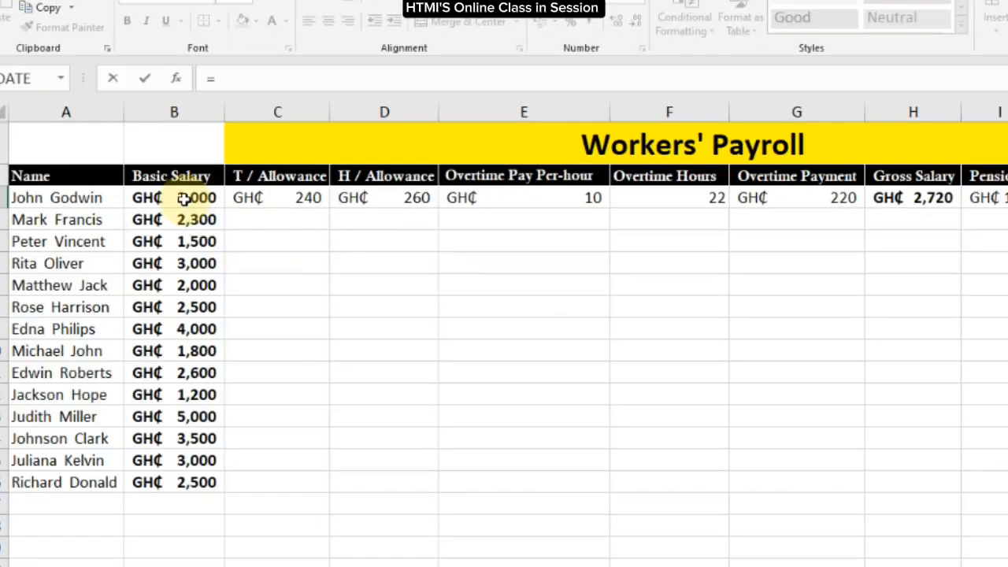
left_click(196, 198)
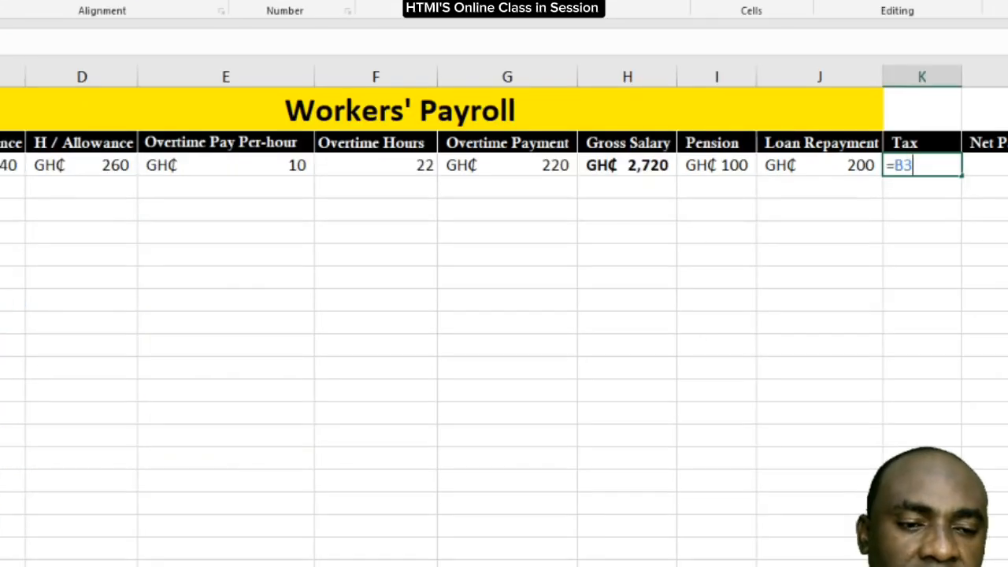
type("*")
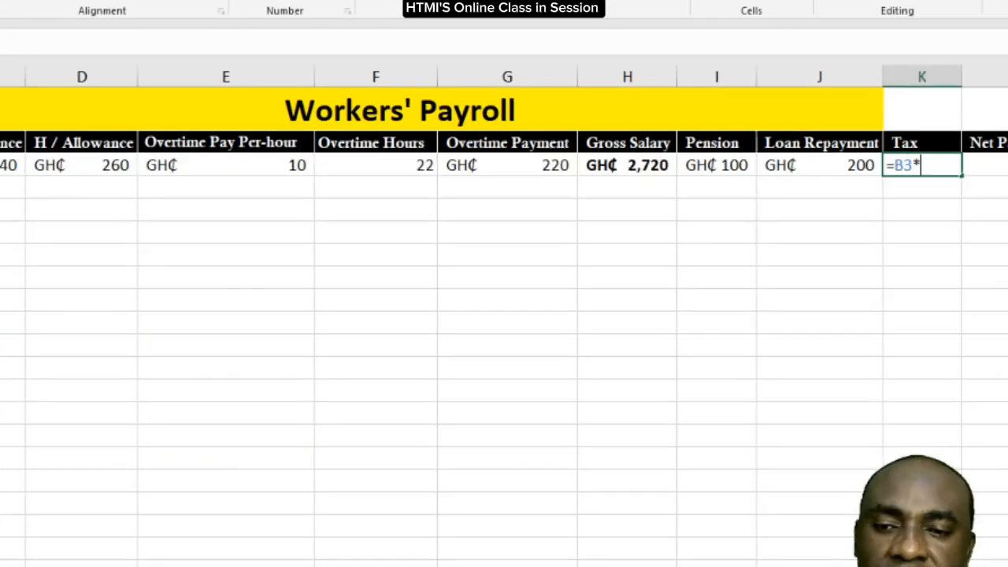
type("3")
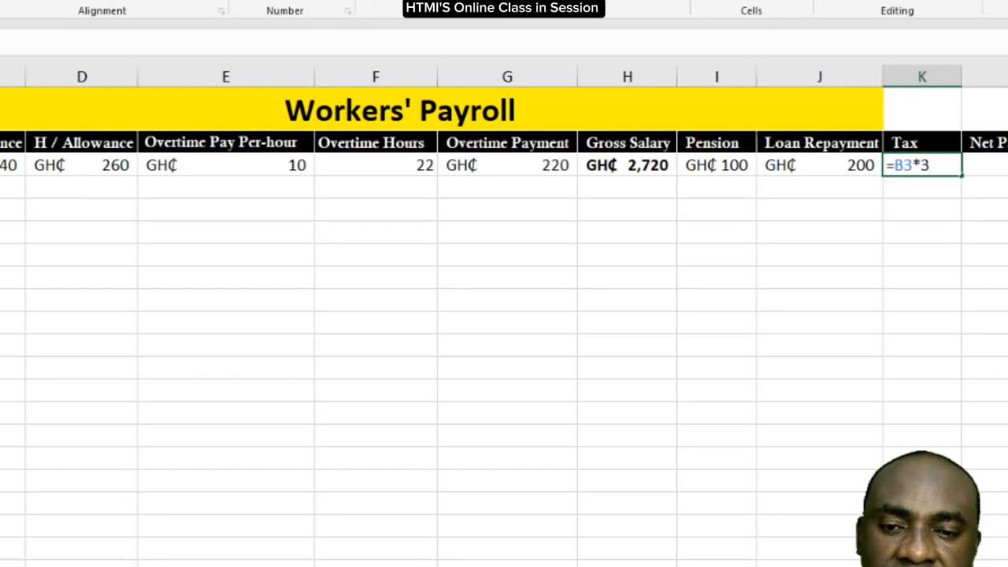
type("%")
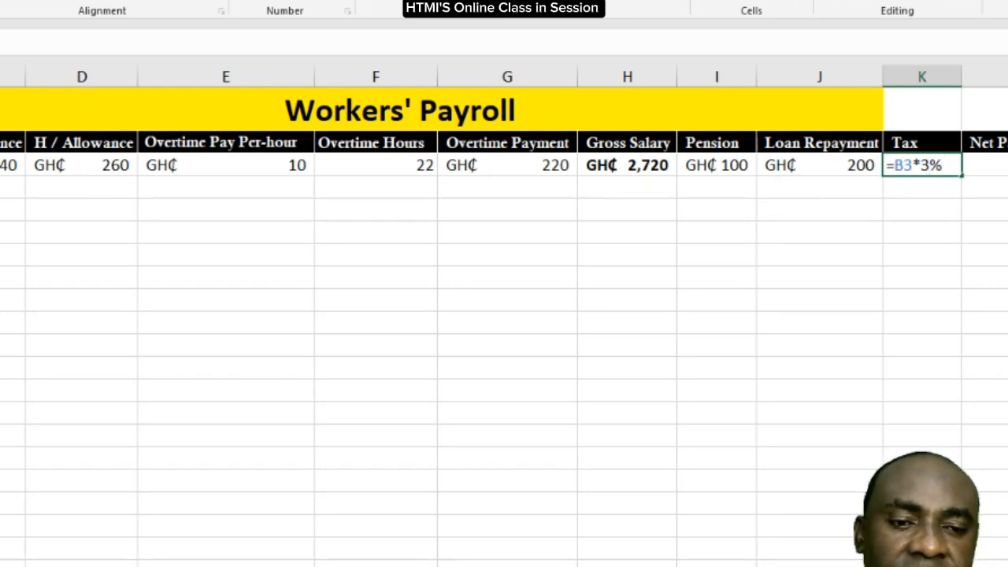
key("Return")
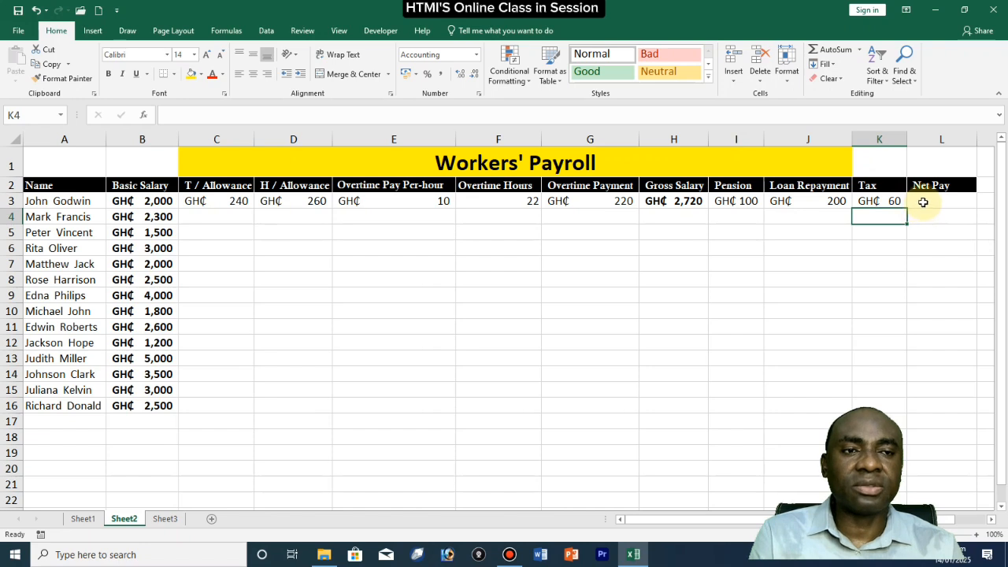
- Calculate the Net Pay in L3 by subtracting pension, loan repayment and tax from gross salary with =H3-I3-J3-K3, and make it bold
left_click(923, 201)
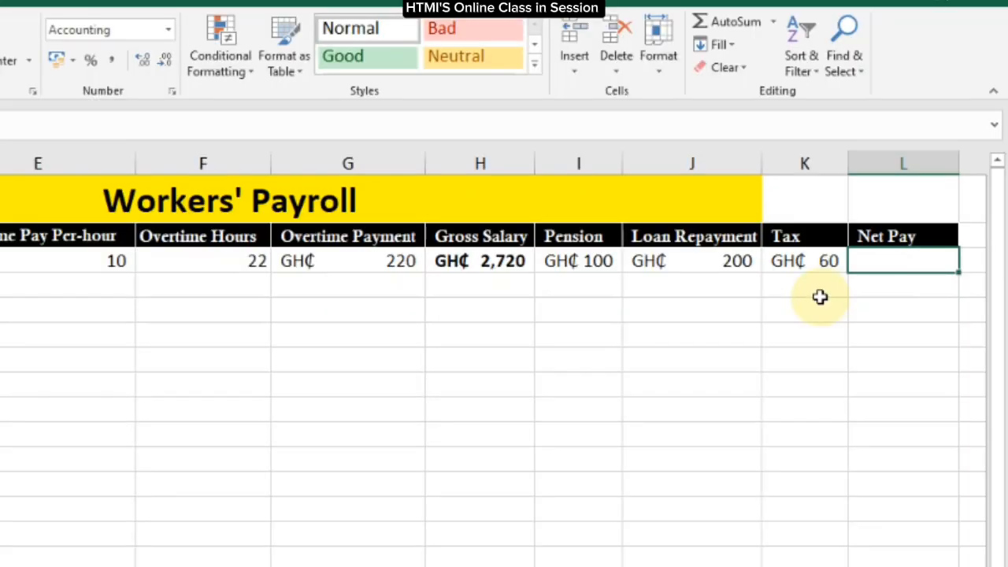
type("=")
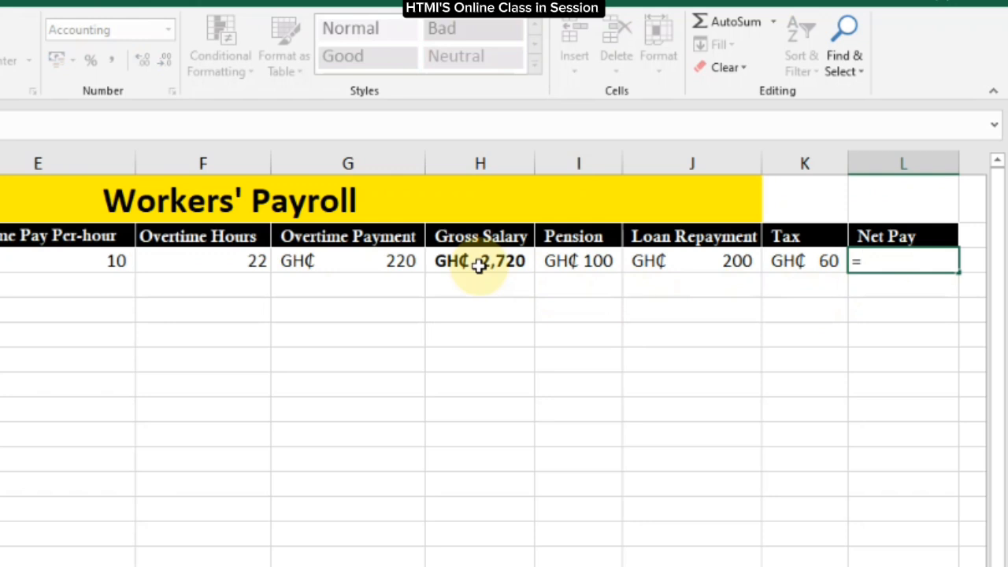
left_click(479, 264)
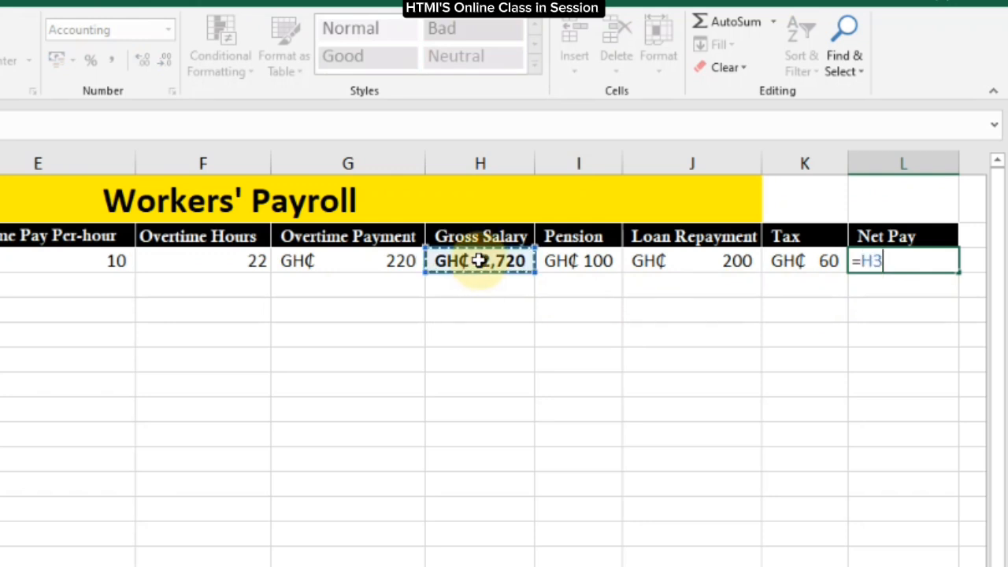
type("-")
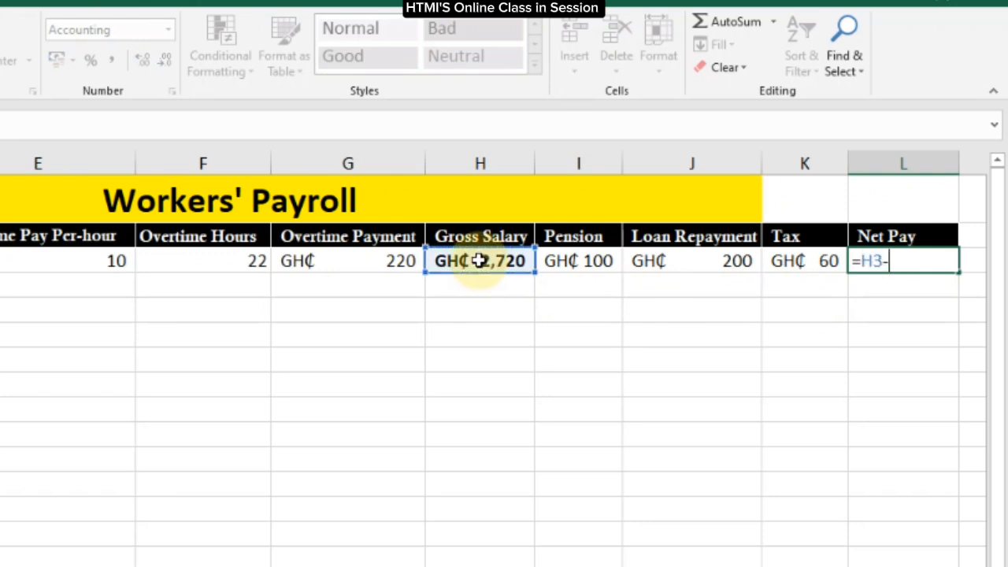
left_click(581, 263)
type("-")
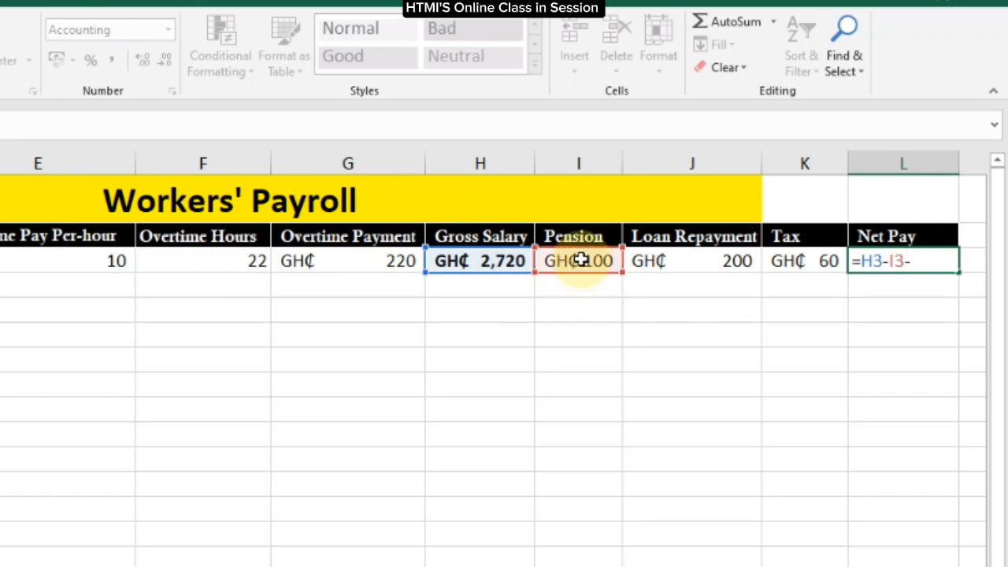
left_click(710, 262)
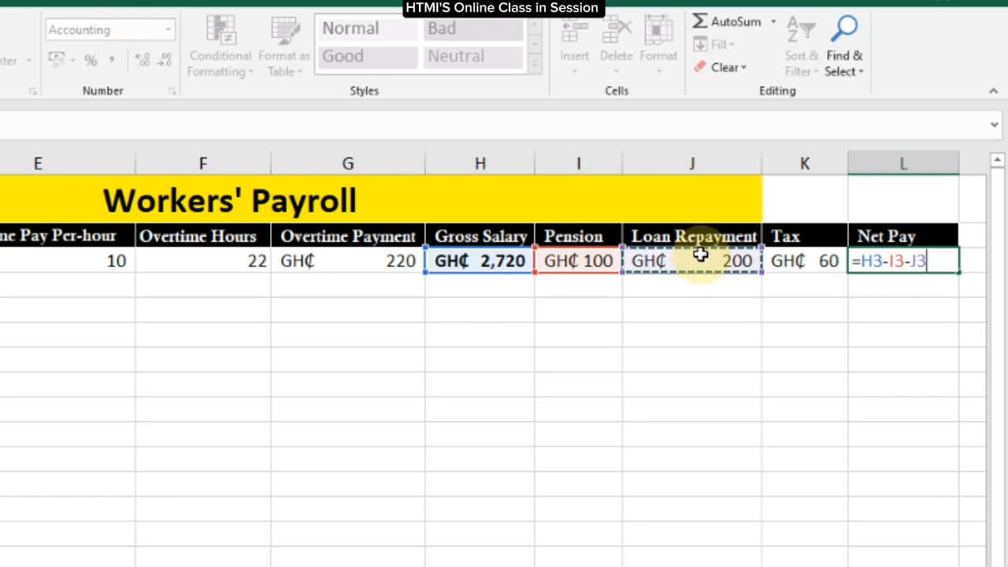
type("-")
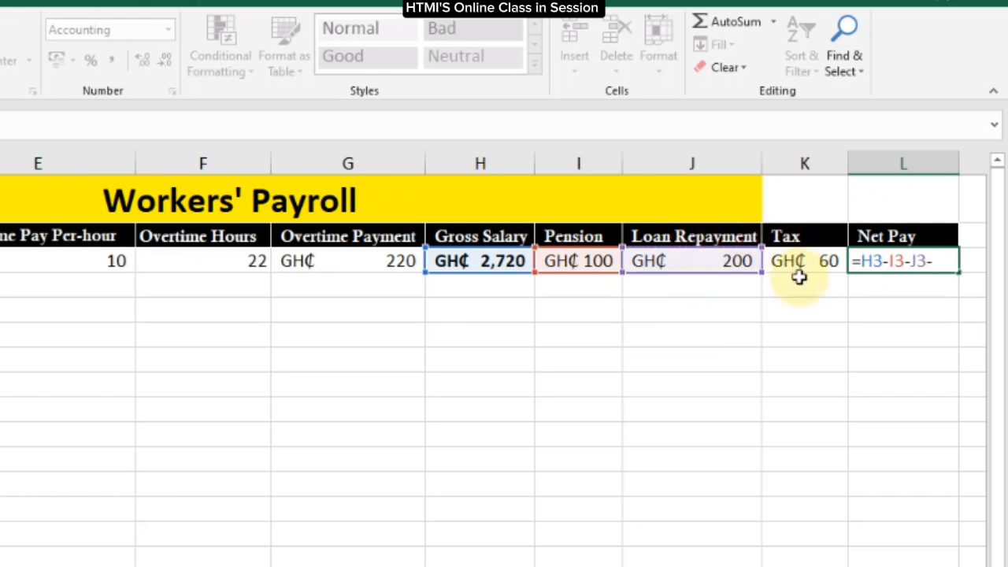
left_click(798, 260)
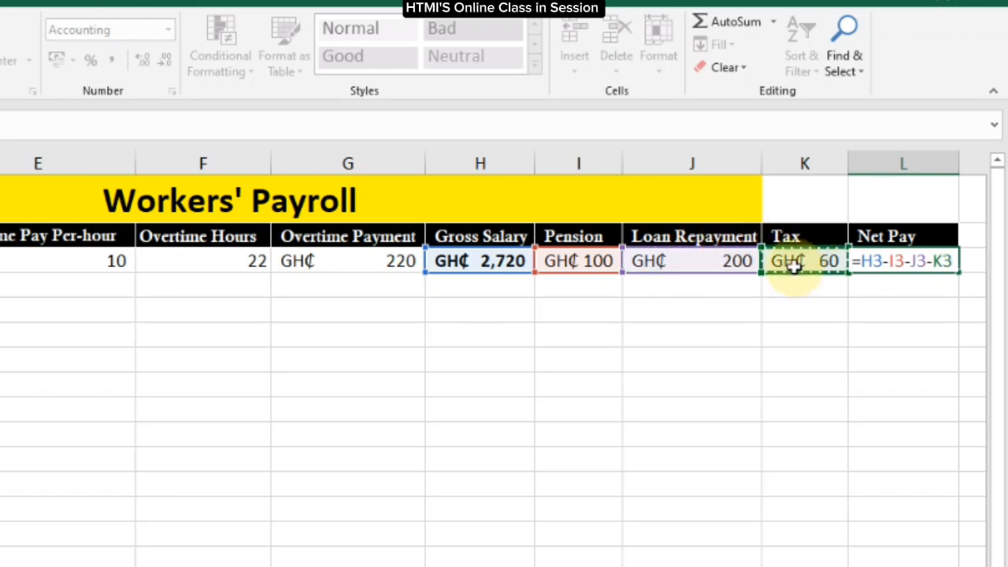
key("Return")
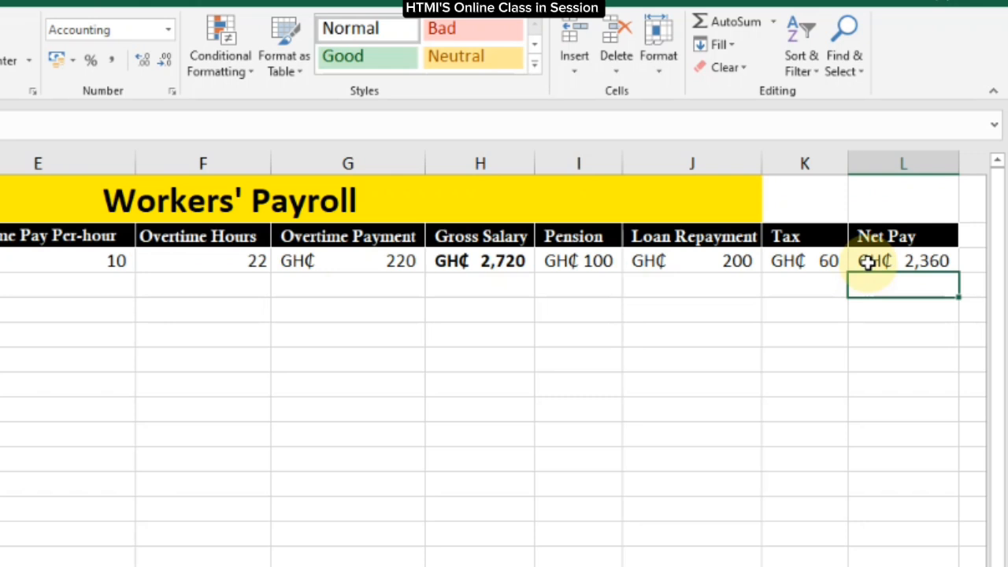
left_click(866, 261)
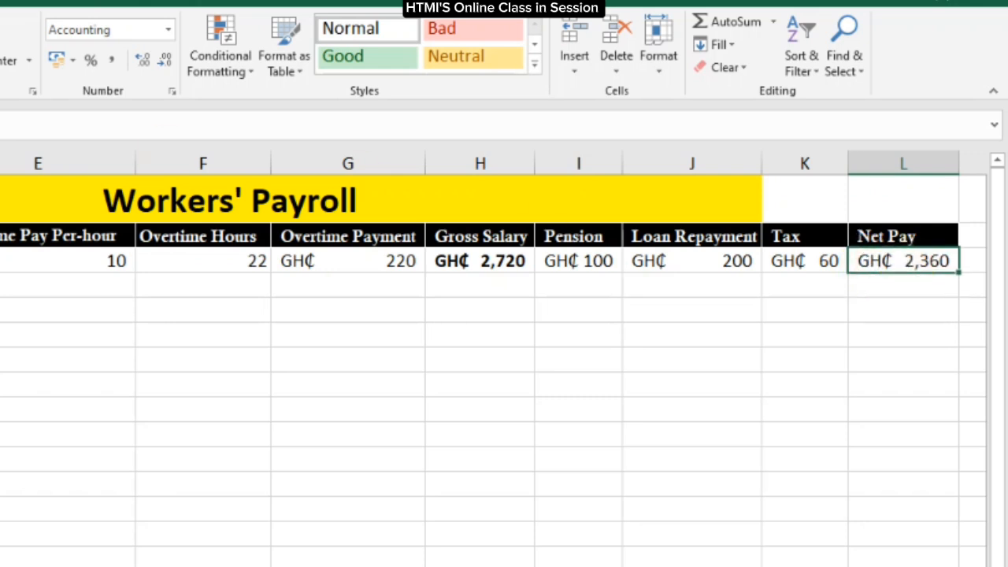
key("ctrl+b")
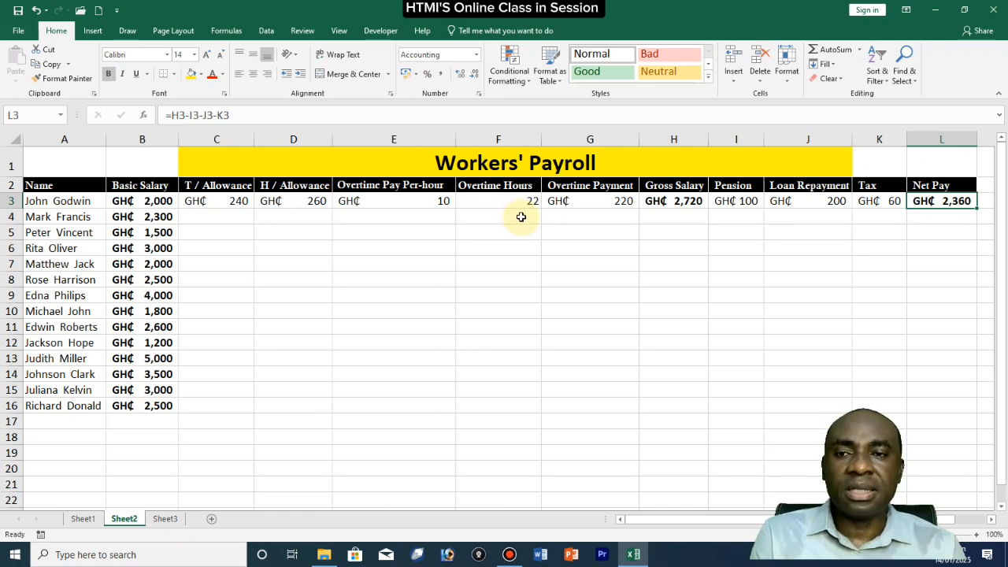
- Enter Overtime Hours of 18 in F4, 9 in F6, 30 in F7, 18 in F8 and 27 in F9, leaving F5 blank
key("F2")
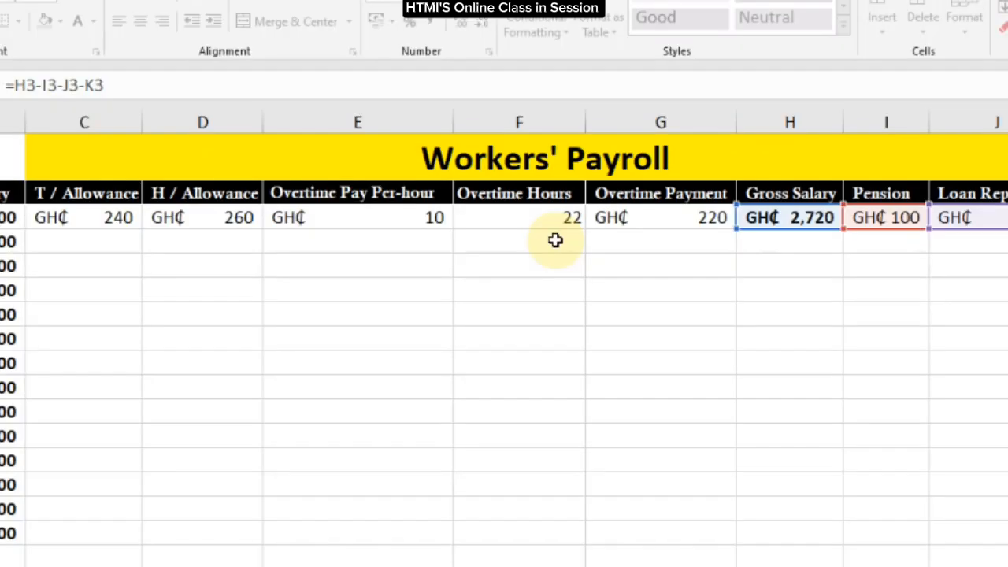
left_click(555, 240)
type("18")
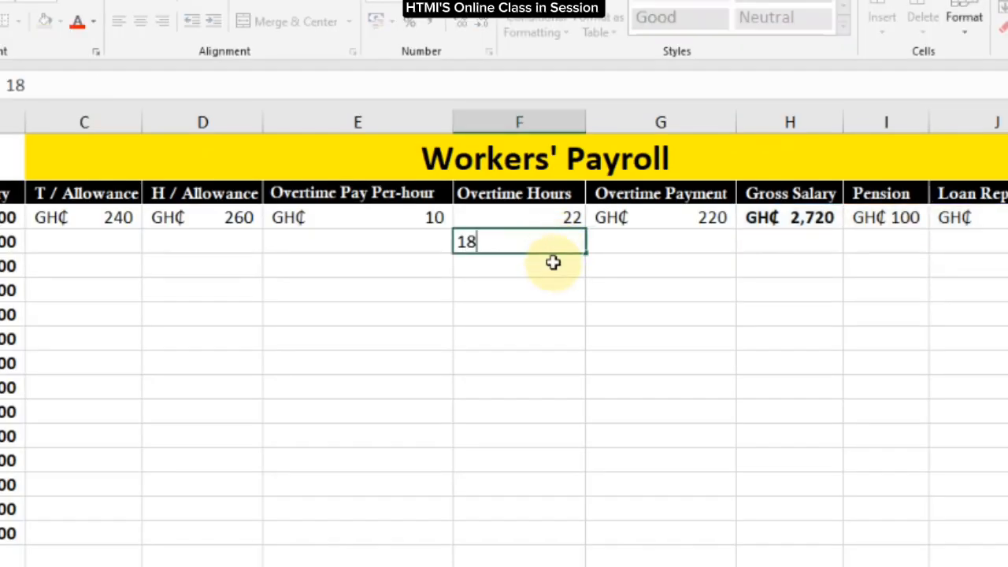
left_click(552, 269)
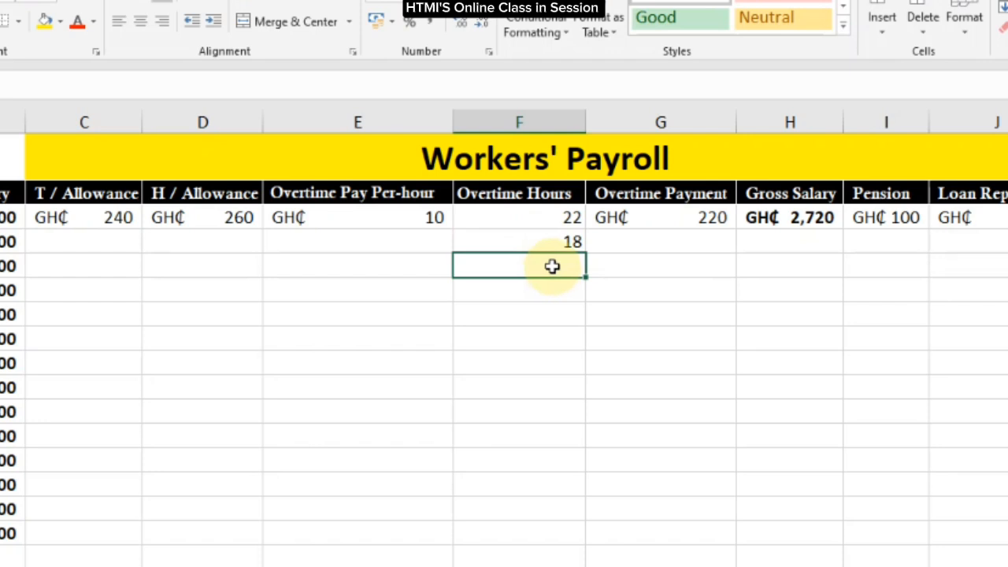
left_click(556, 287)
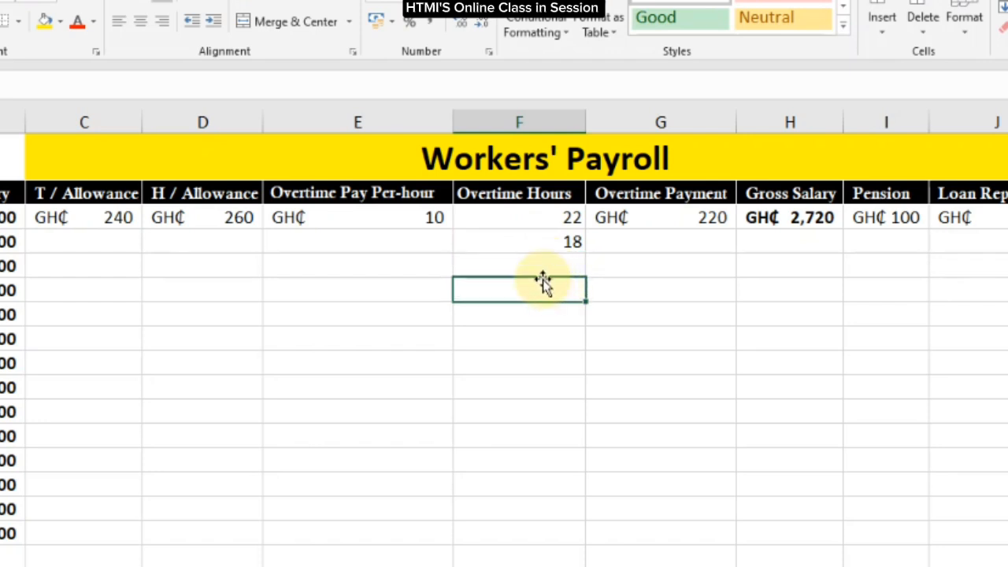
type("9")
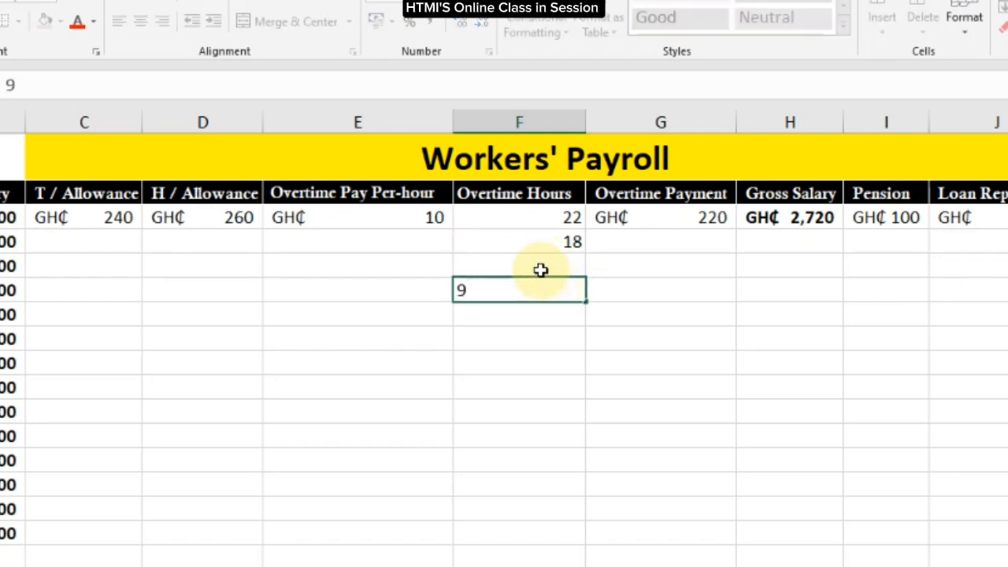
left_click(541, 314)
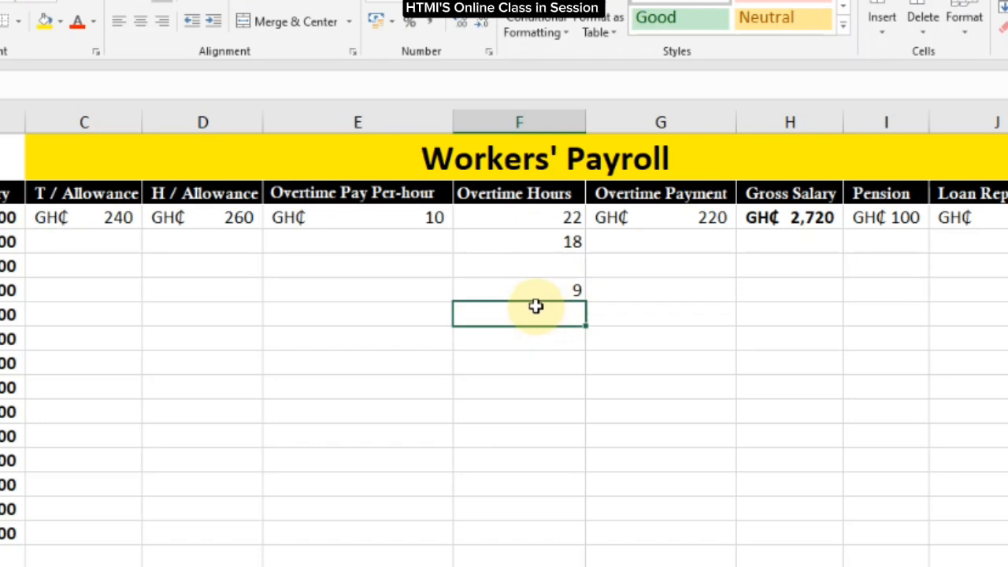
type("30")
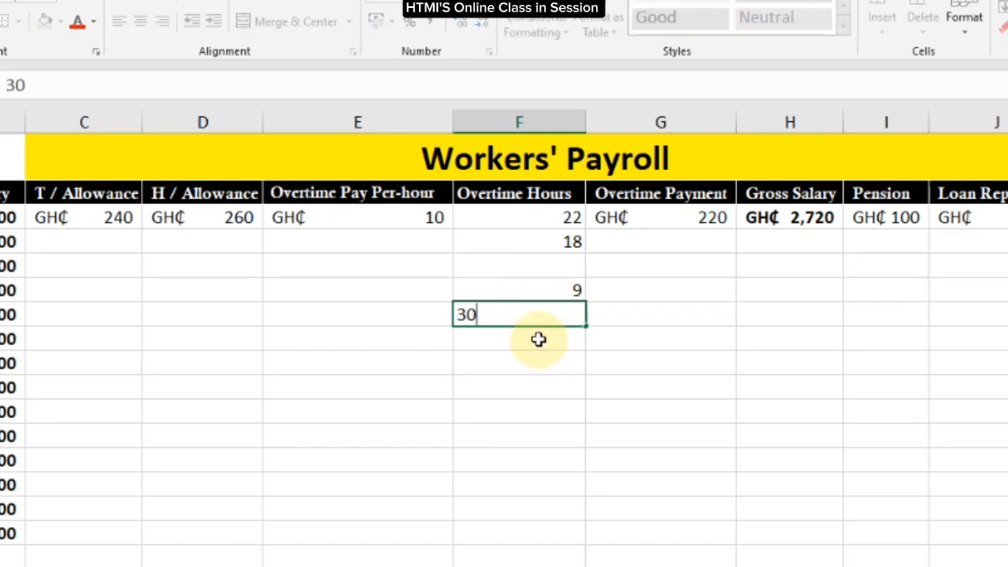
left_click(538, 339)
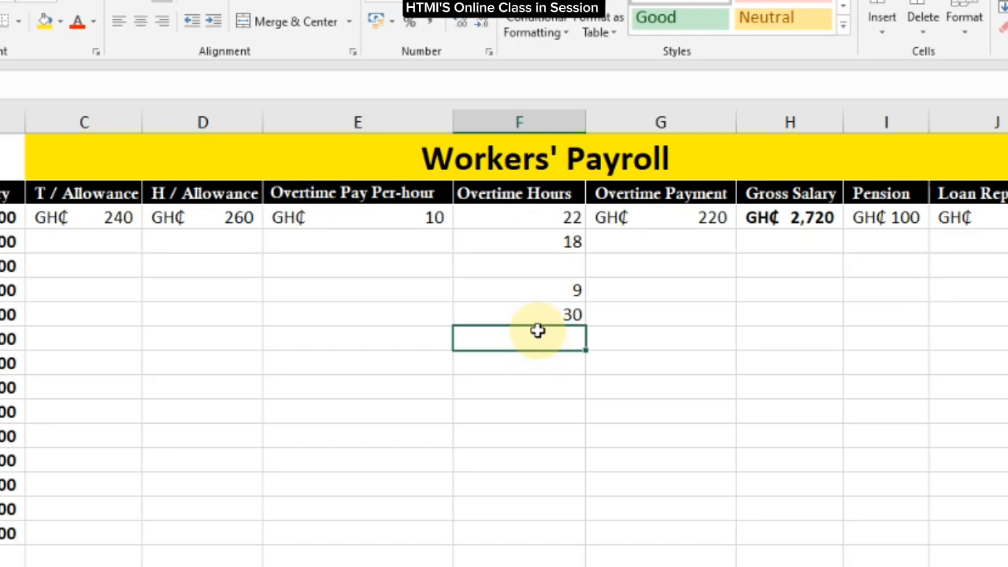
type("18")
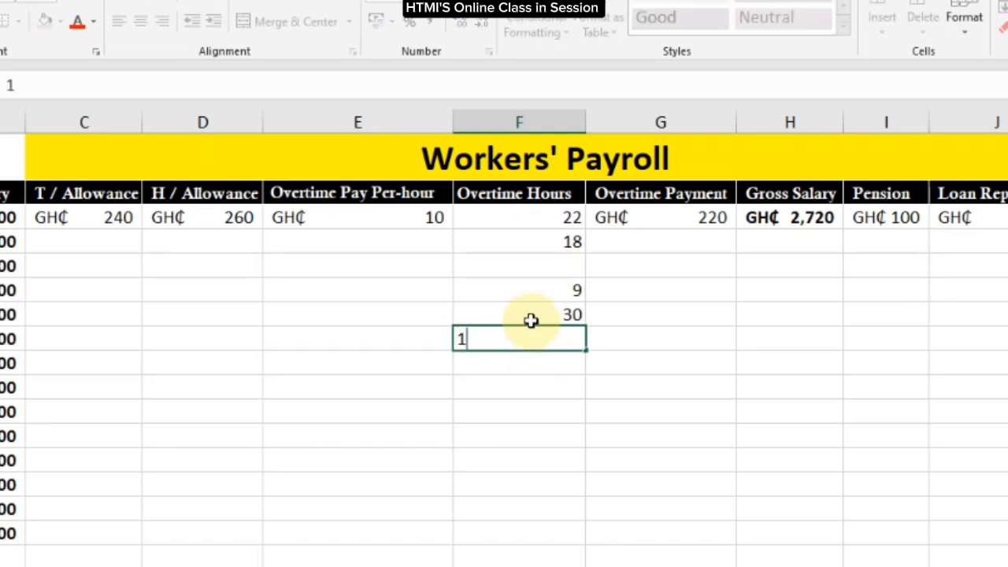
left_click(539, 362)
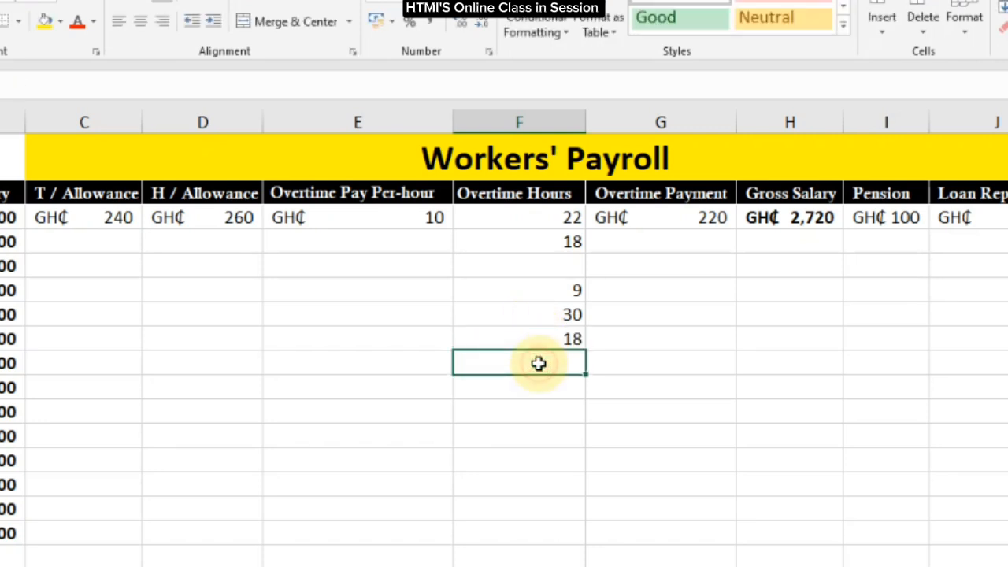
type("27")
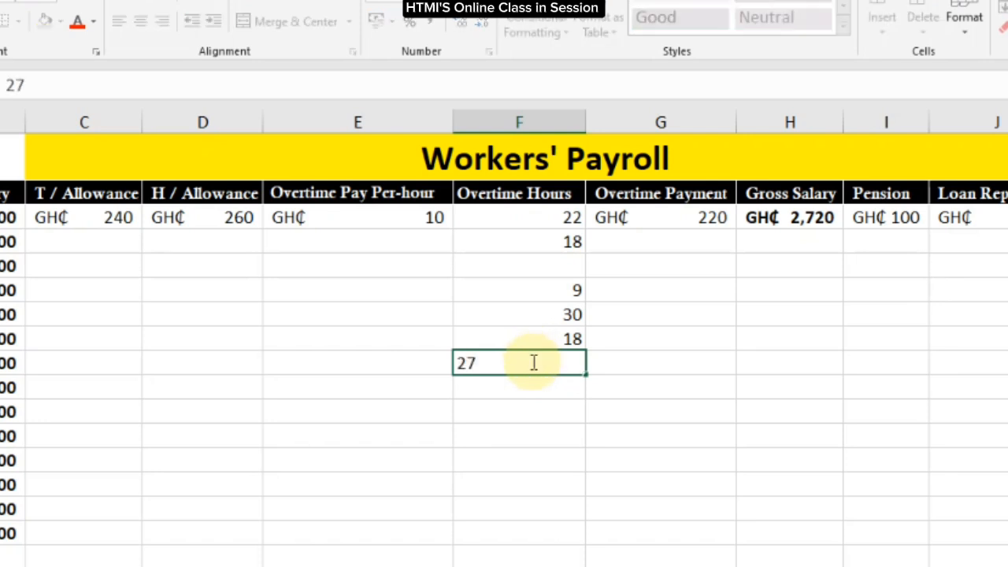
left_click(531, 385)
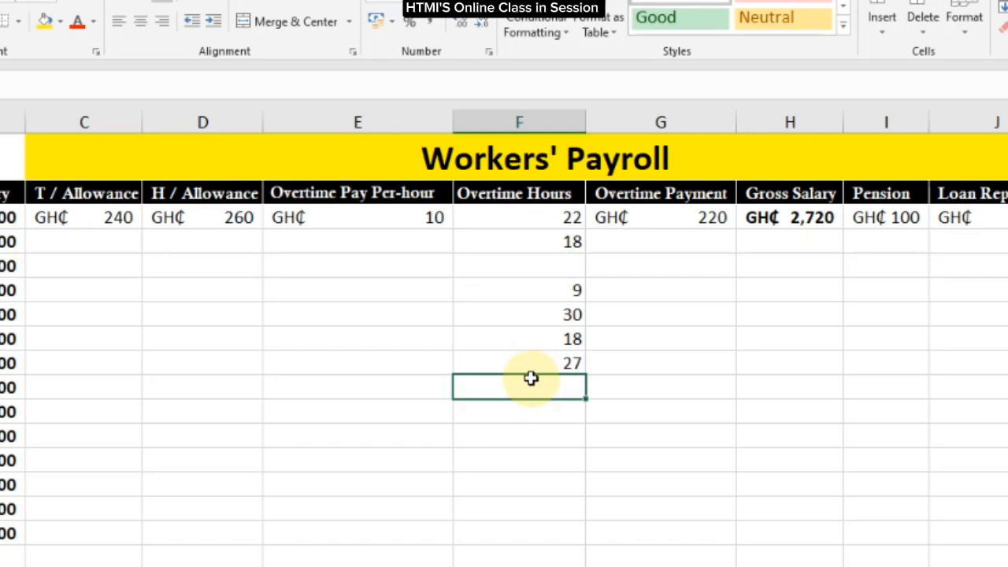
- Enter Overtime Hours of 14 in F11, 16 in F12, 20 in F13, 10 in F15 and 22 in F16, leaving F10 and F14 blank
left_click(557, 406)
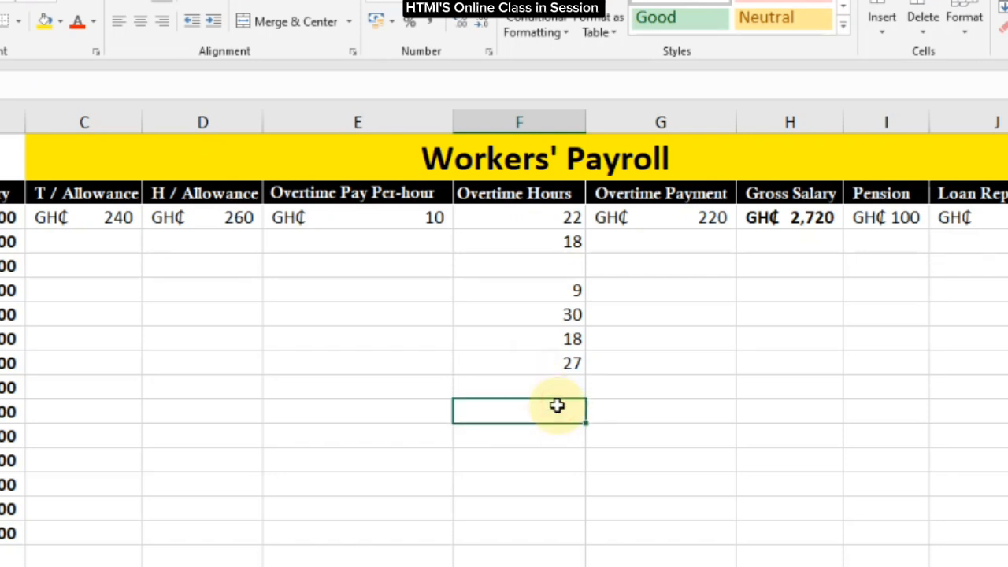
type("14")
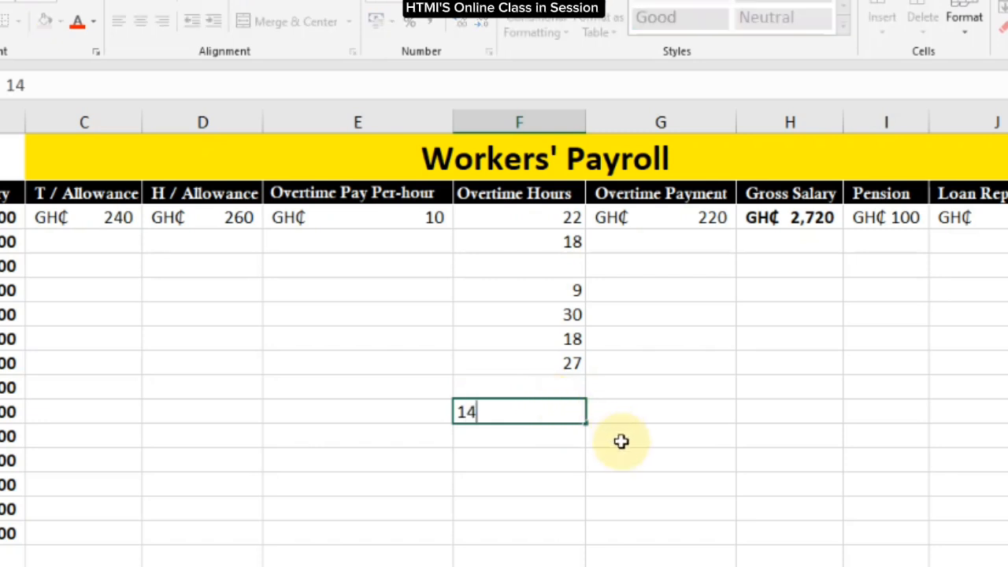
left_click(550, 432)
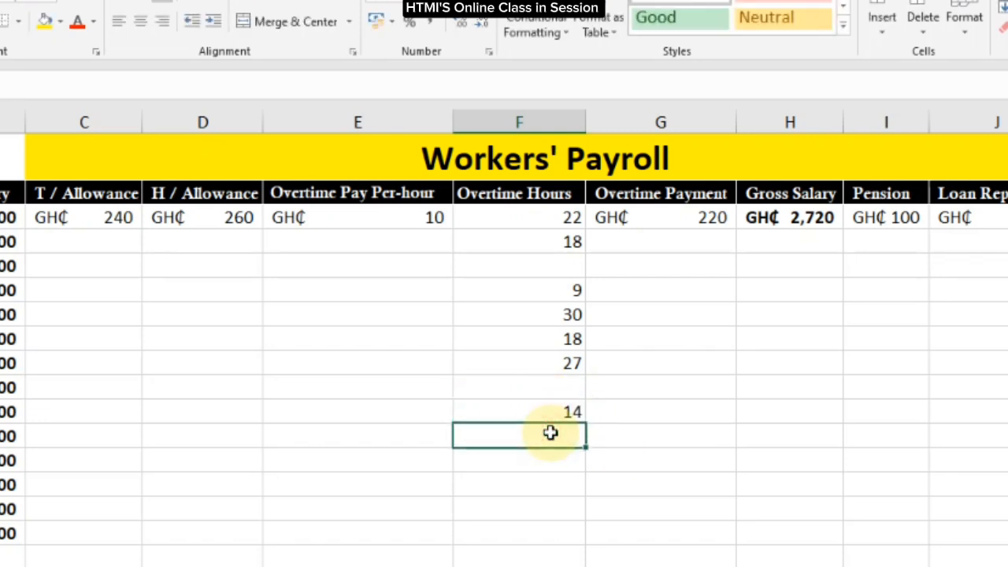
type("16")
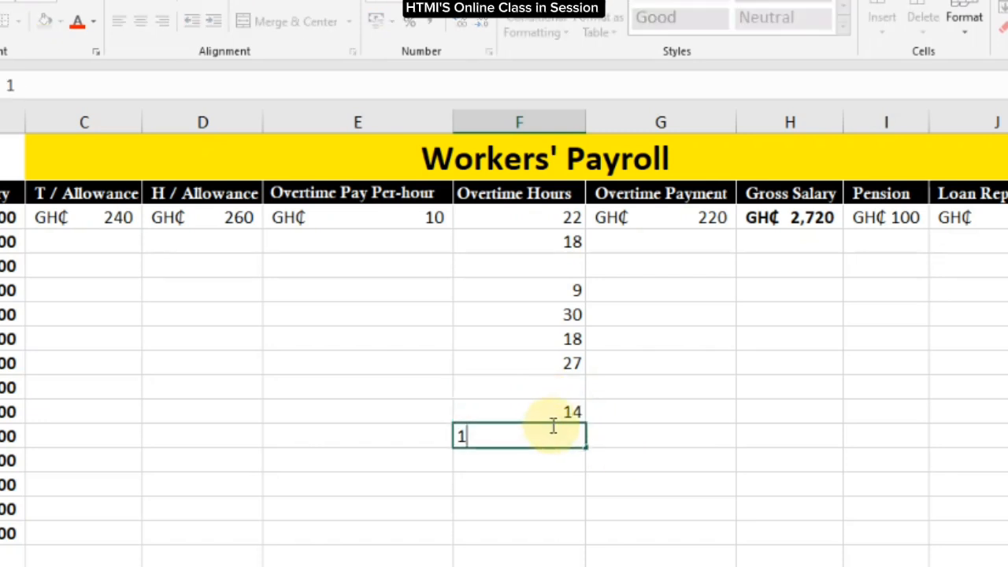
left_click(551, 462)
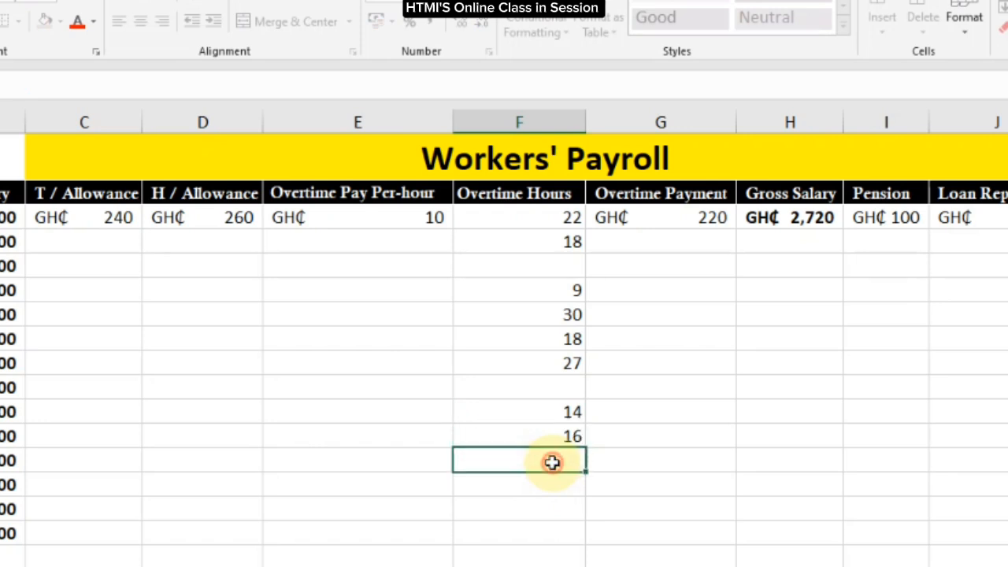
type("20")
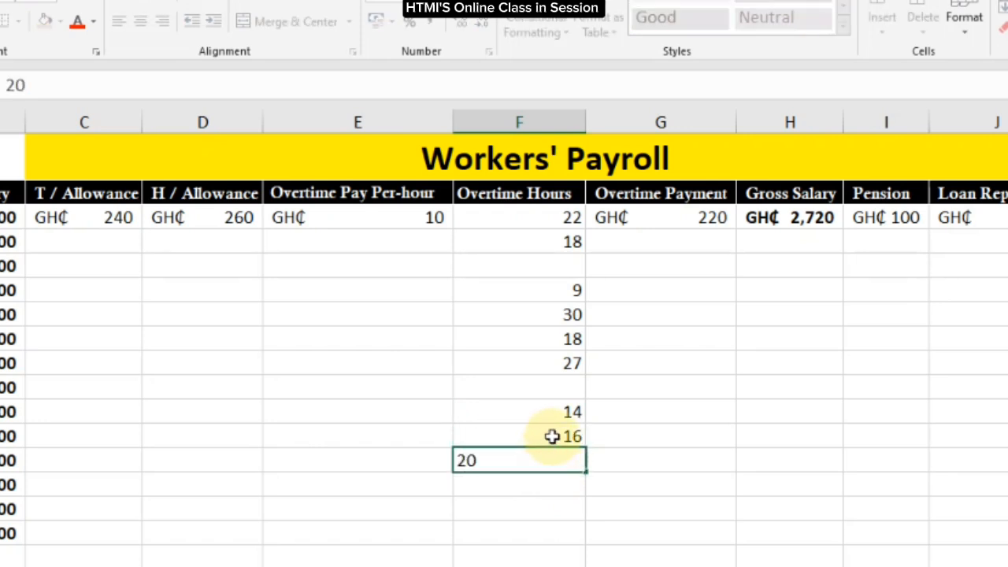
left_click(555, 509)
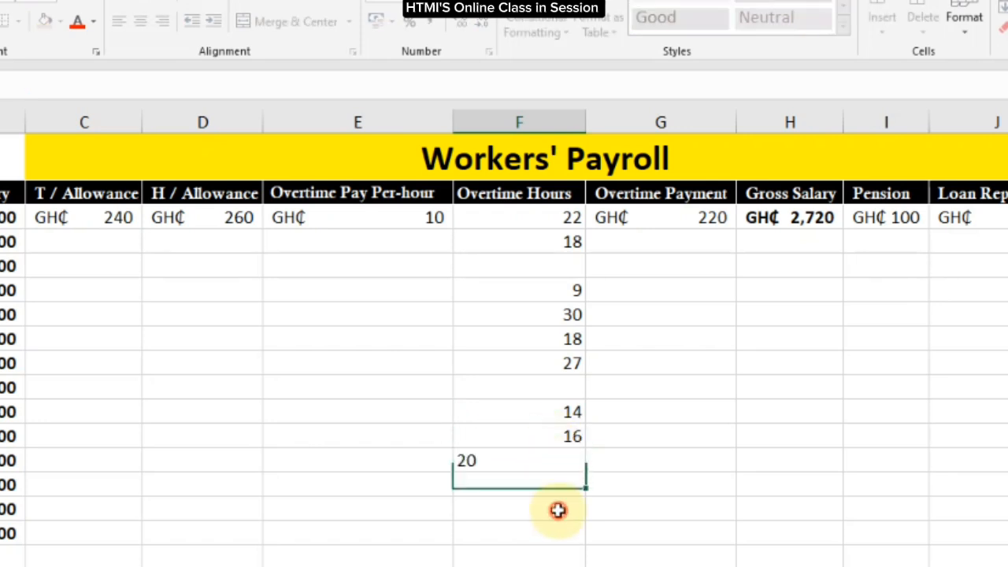
type("10")
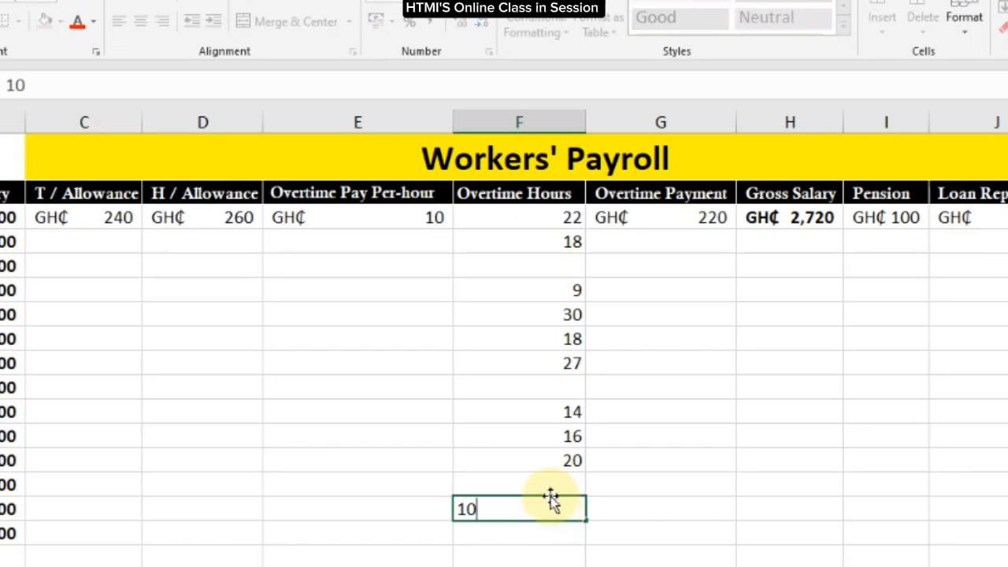
left_click(545, 538)
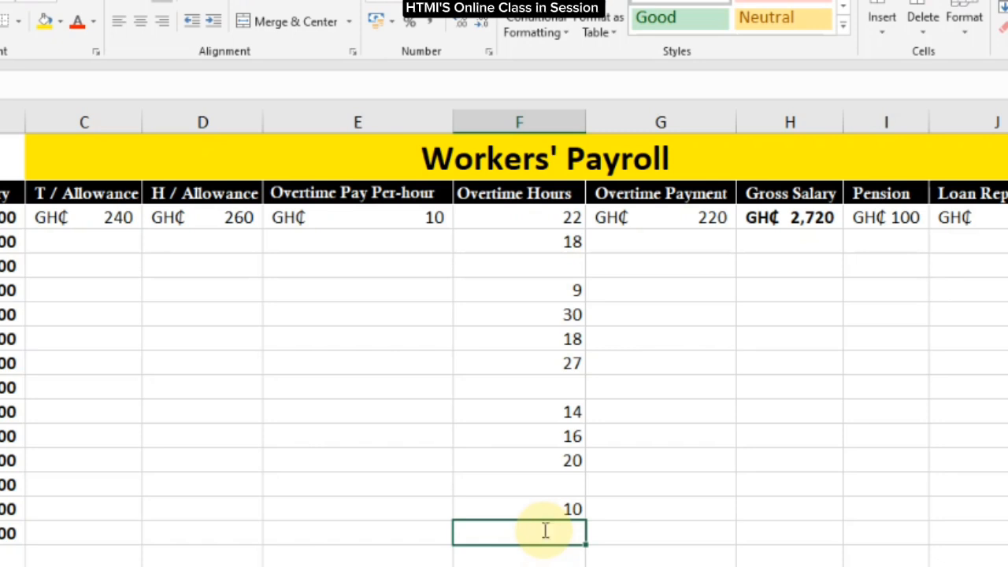
type("22")
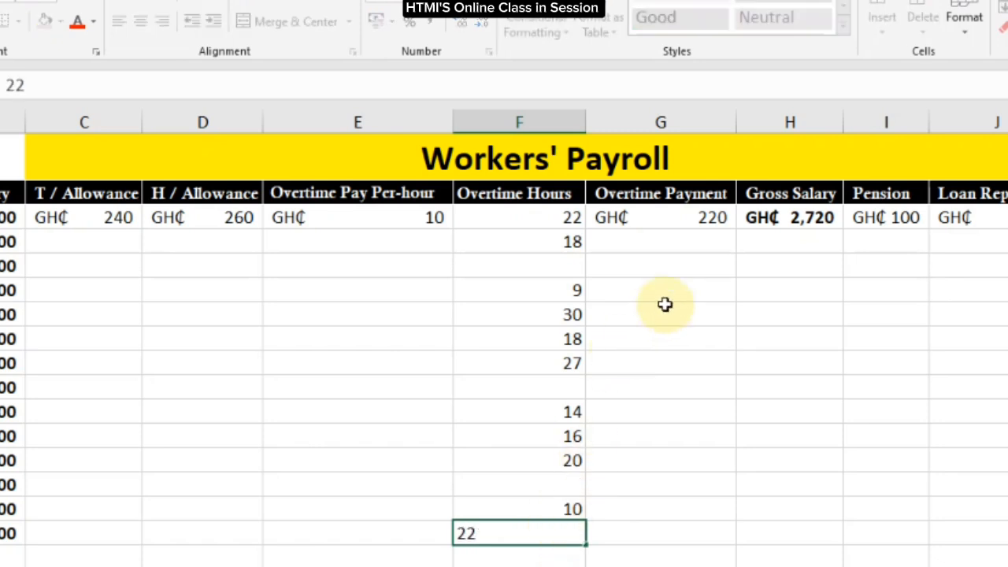
left_click(663, 311)
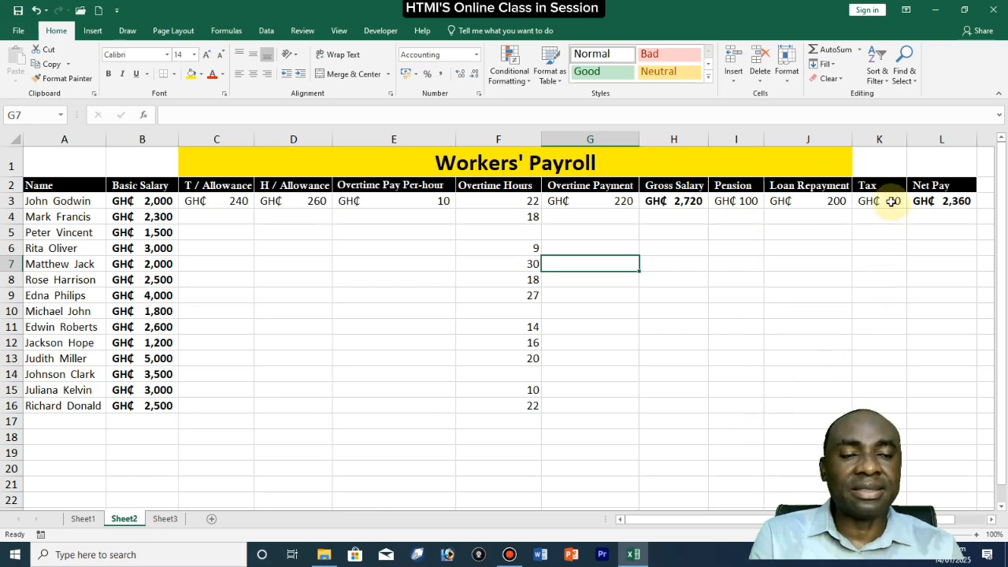
- Enter Loan Repayments of 150 in J5, 300 in J6, 500 in J7 and 100 in J8, leaving J4 blank
left_click(812, 216)
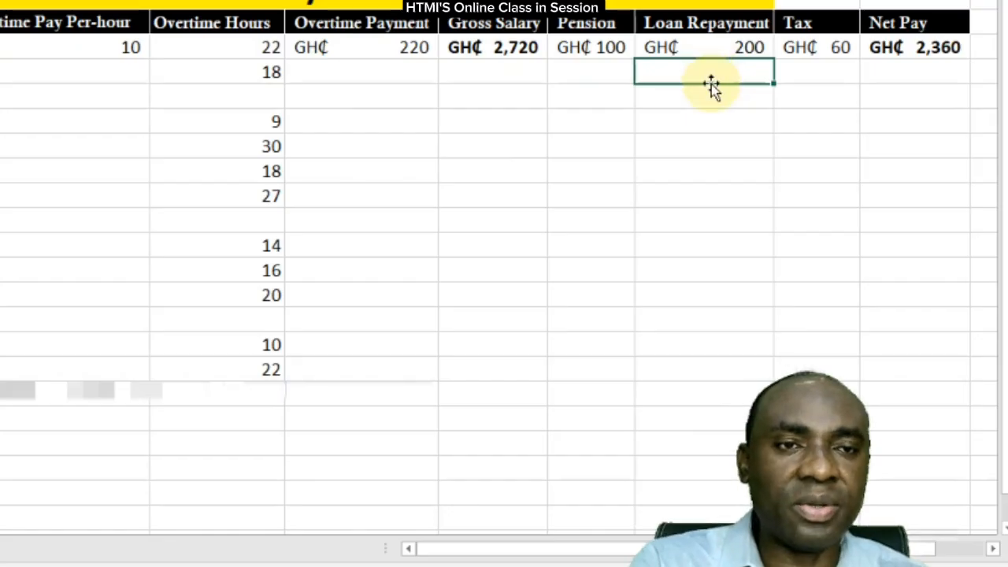
left_click(713, 100)
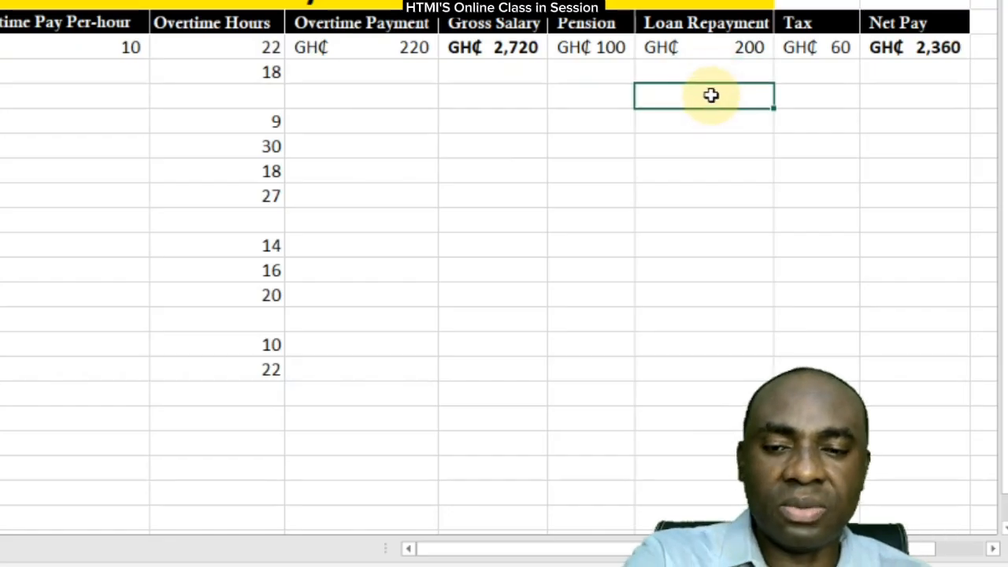
type("150")
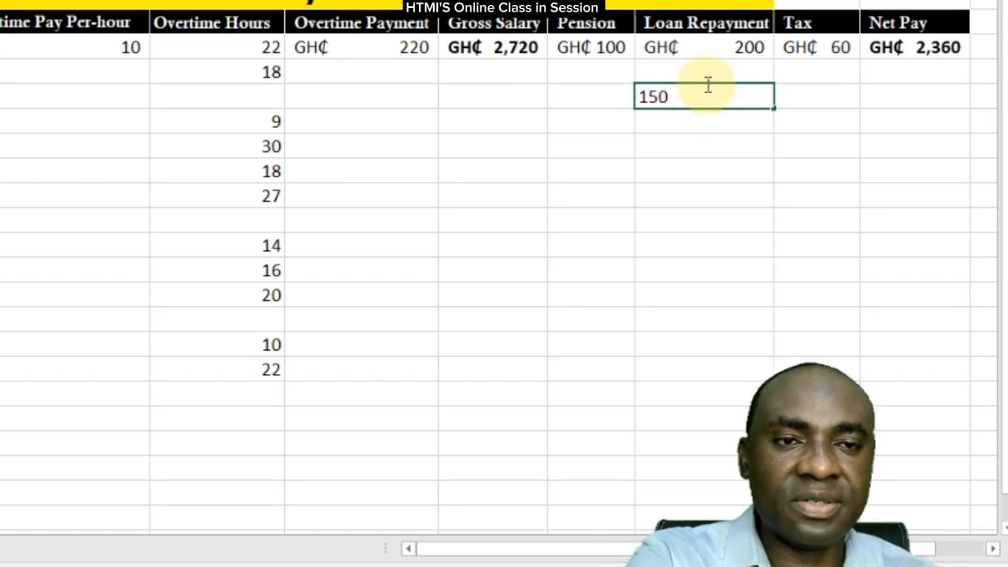
left_click(715, 123)
type("3")
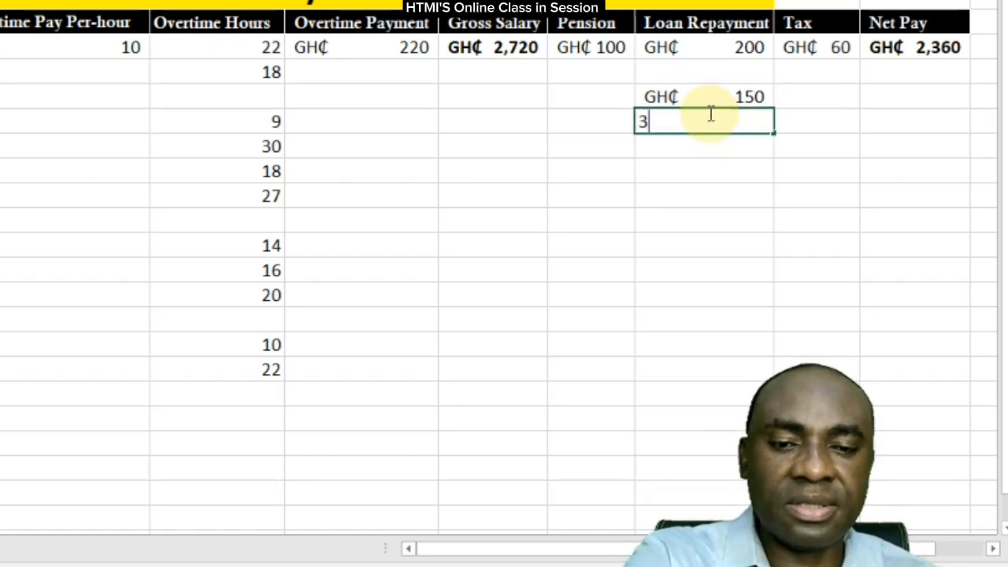
type("00")
left_click(704, 144)
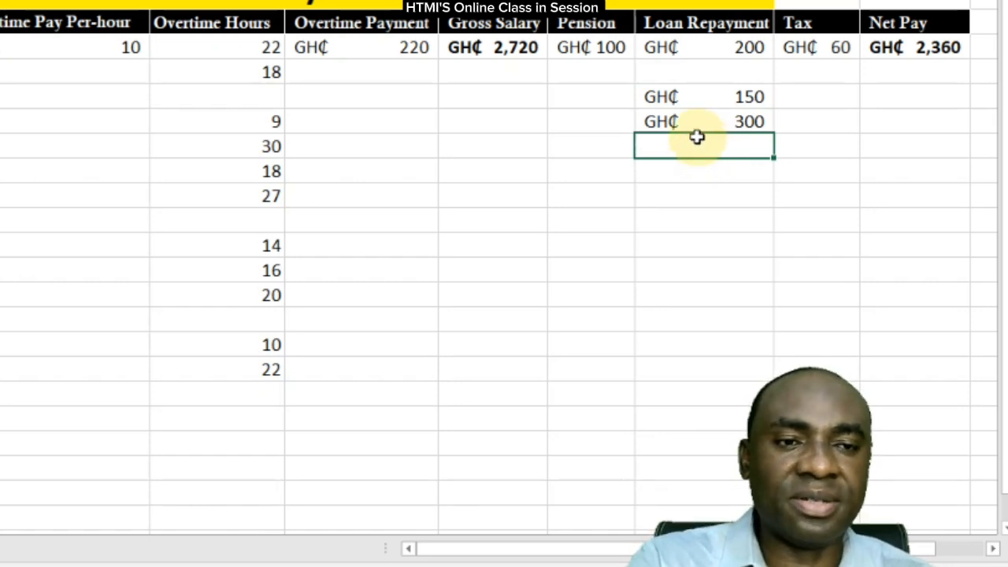
type("50")
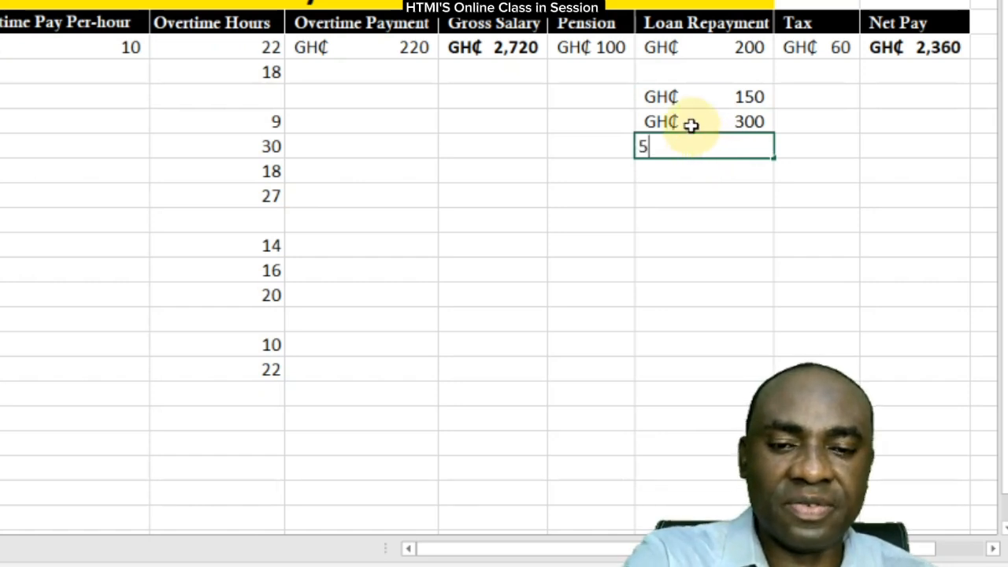
left_click(709, 170)
double_click(700, 164)
type("100")
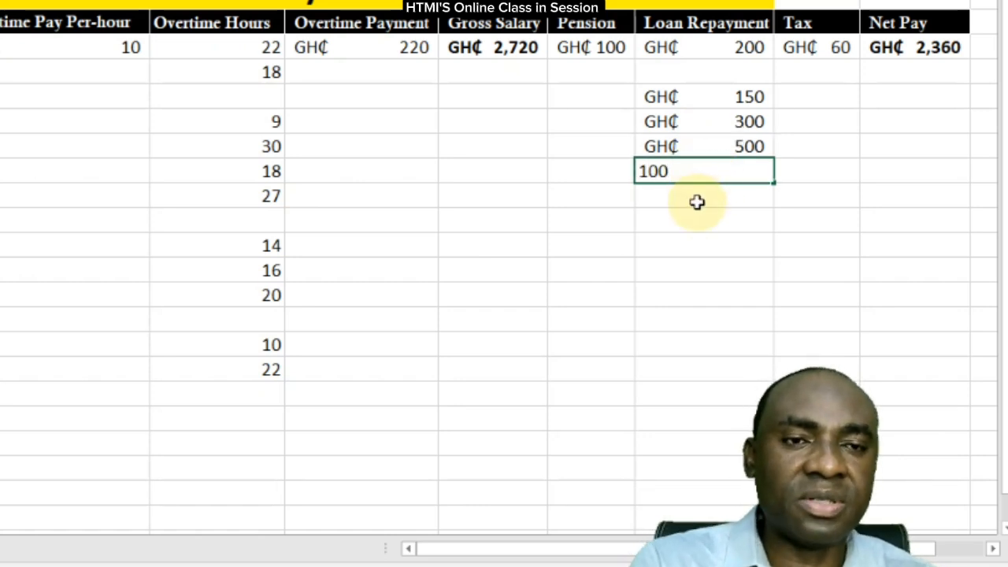
left_click(697, 202)
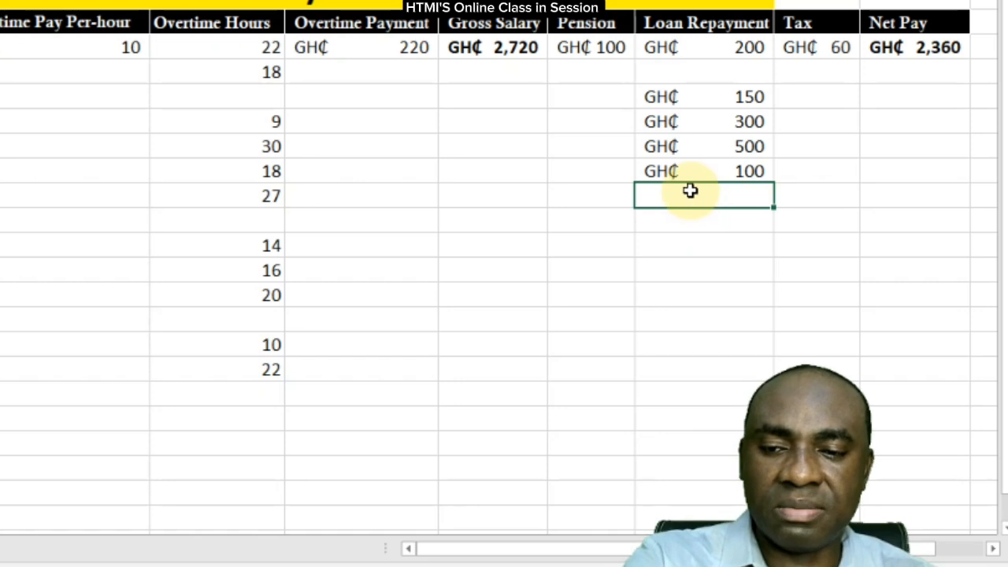
- Enter Loan Repayments of 150 in J10, 250 in J11 and 300 in J12, leaving J9 blank
left_click(706, 236)
left_click(706, 220)
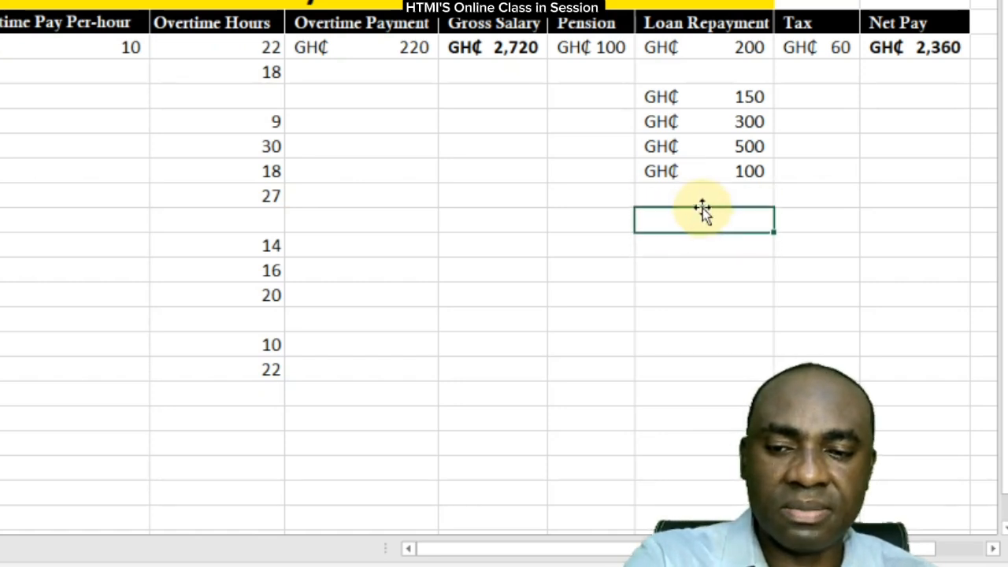
type("1")
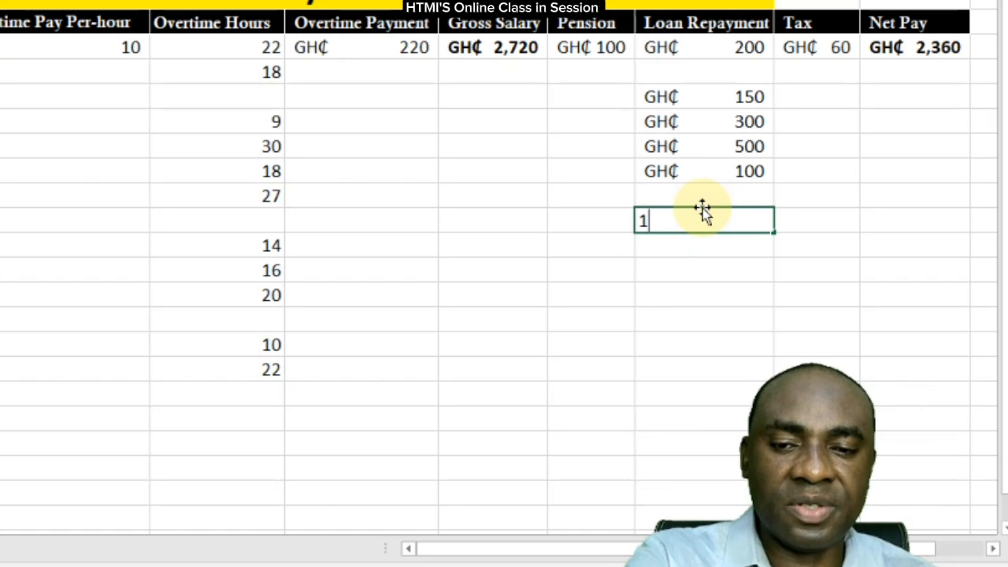
type("50")
left_click(693, 246)
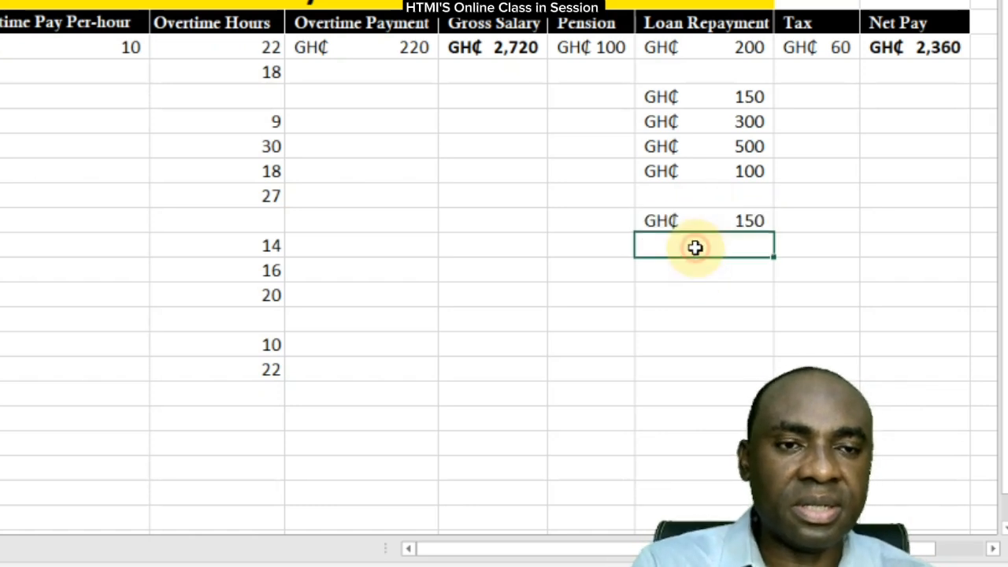
type("25")
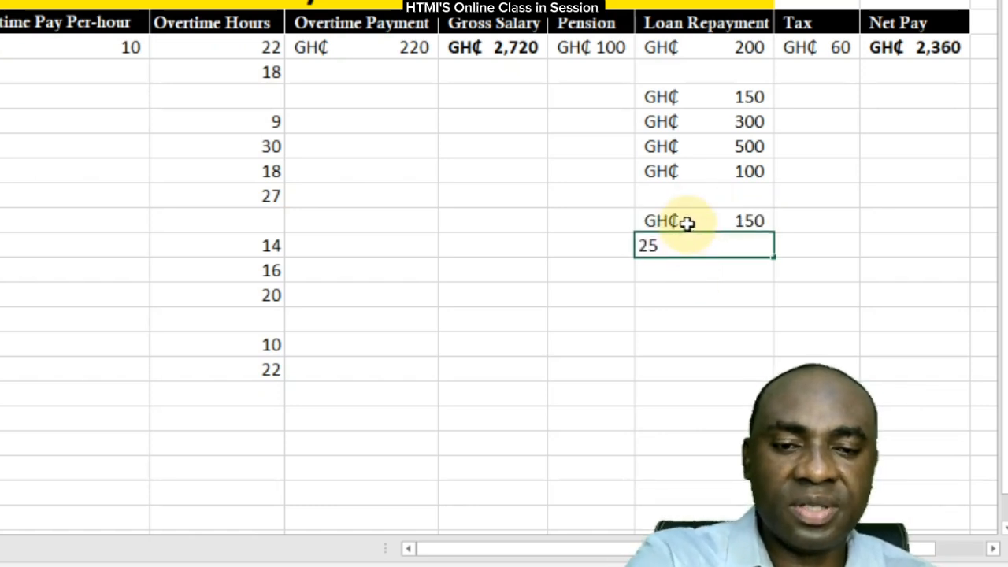
type("0")
left_click(701, 270)
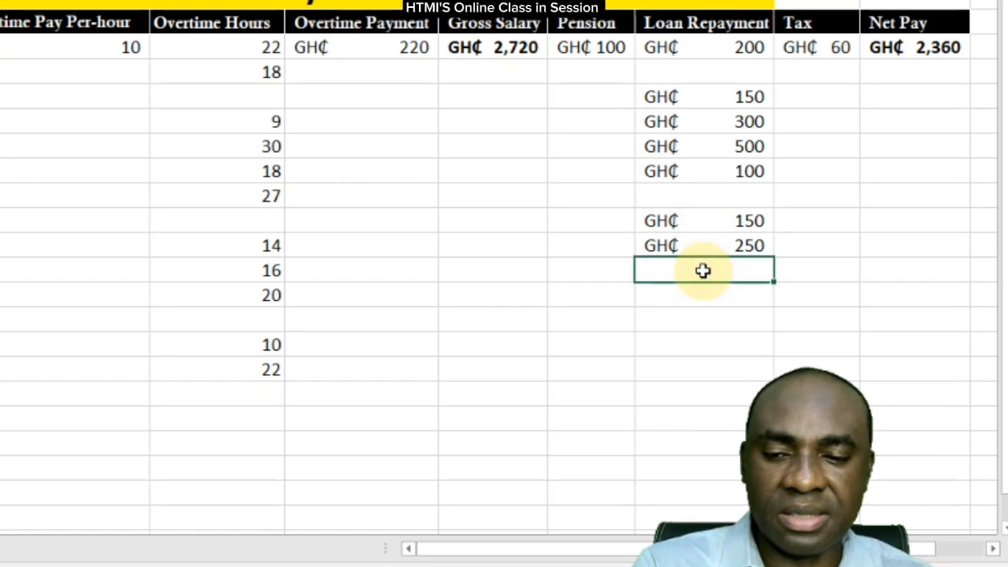
type("300")
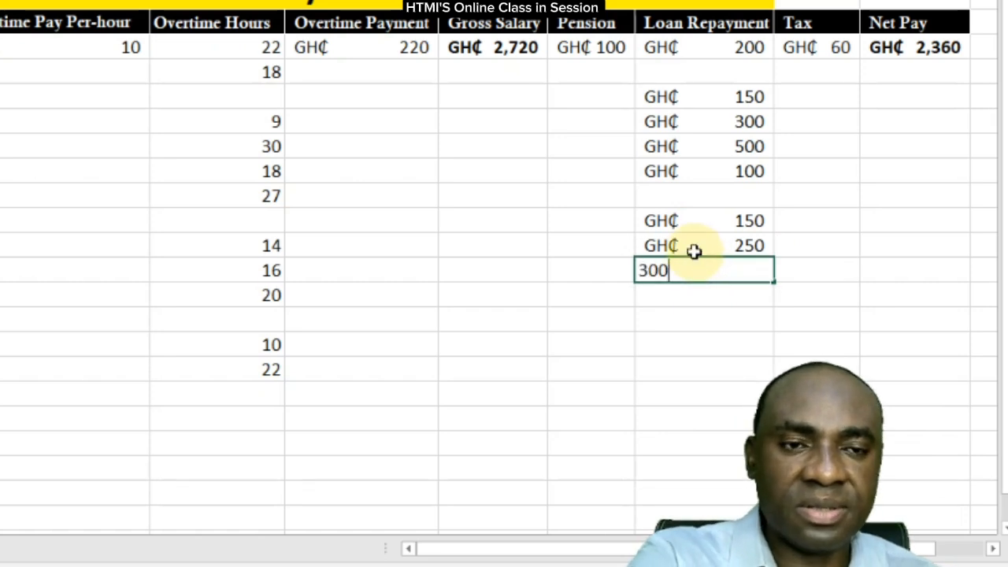
- Enter Loan Repayments of 80 in J14, 180 in J15 and 200 in J16, leaving J13 blank
left_click(702, 295)
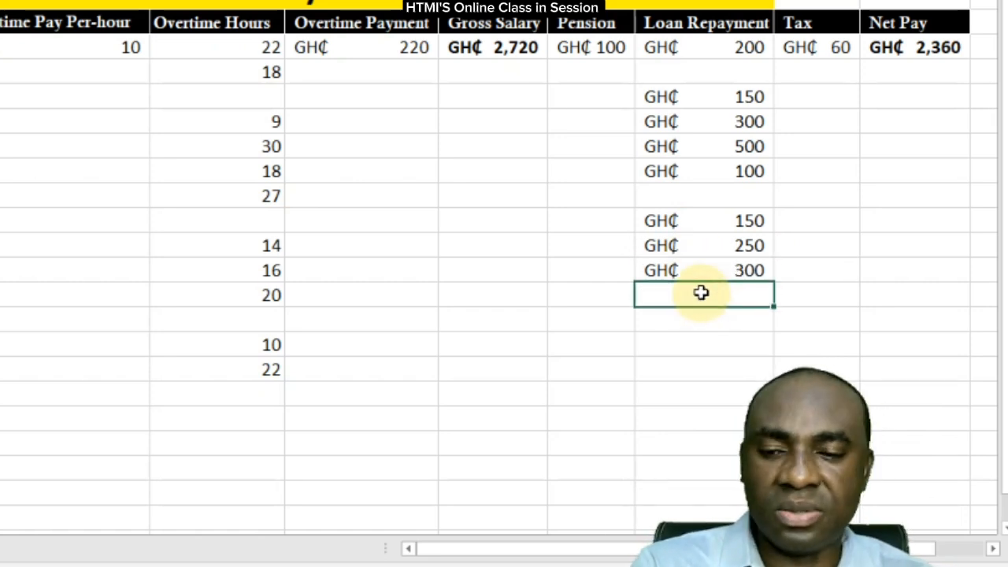
left_click(706, 323)
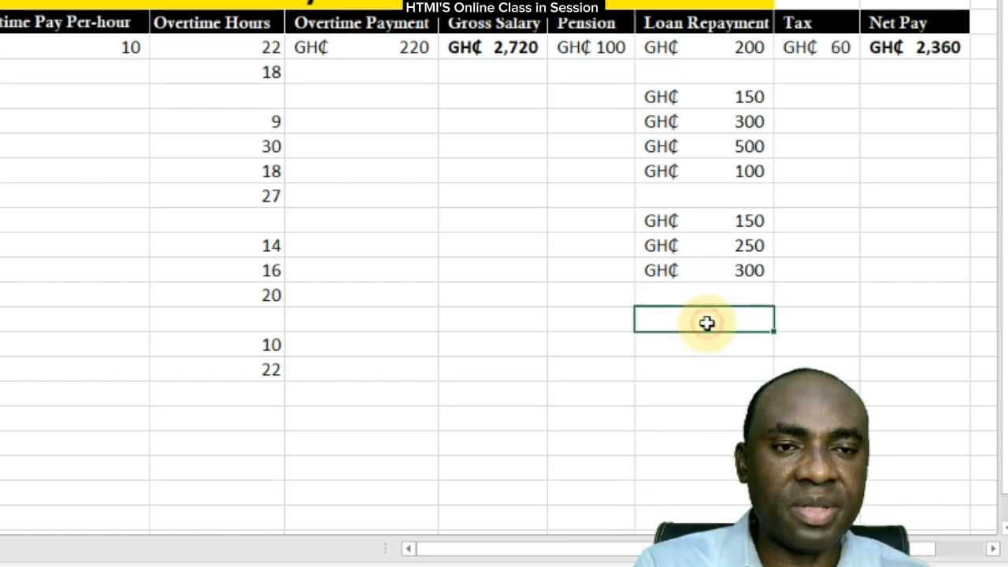
type("80")
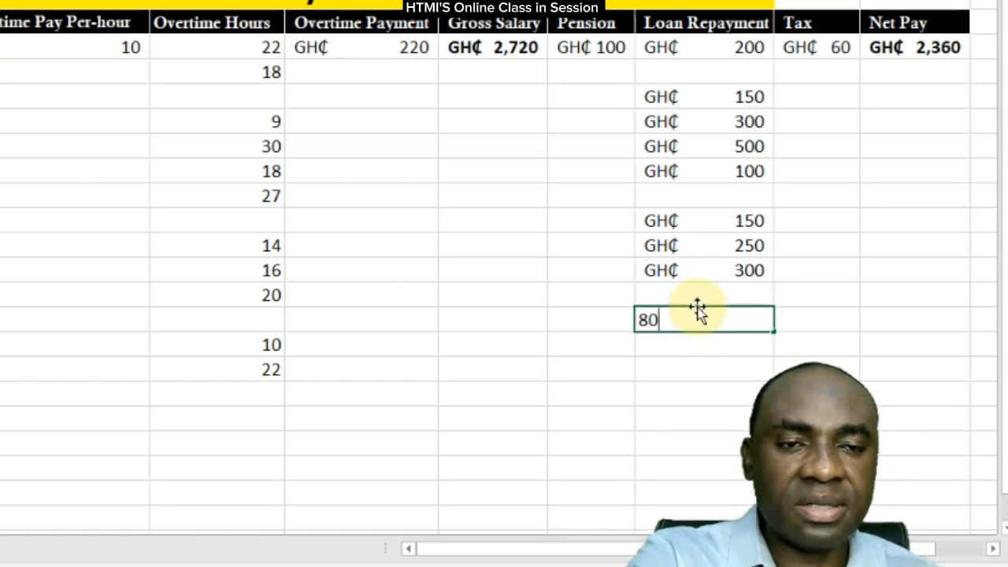
left_click(698, 352)
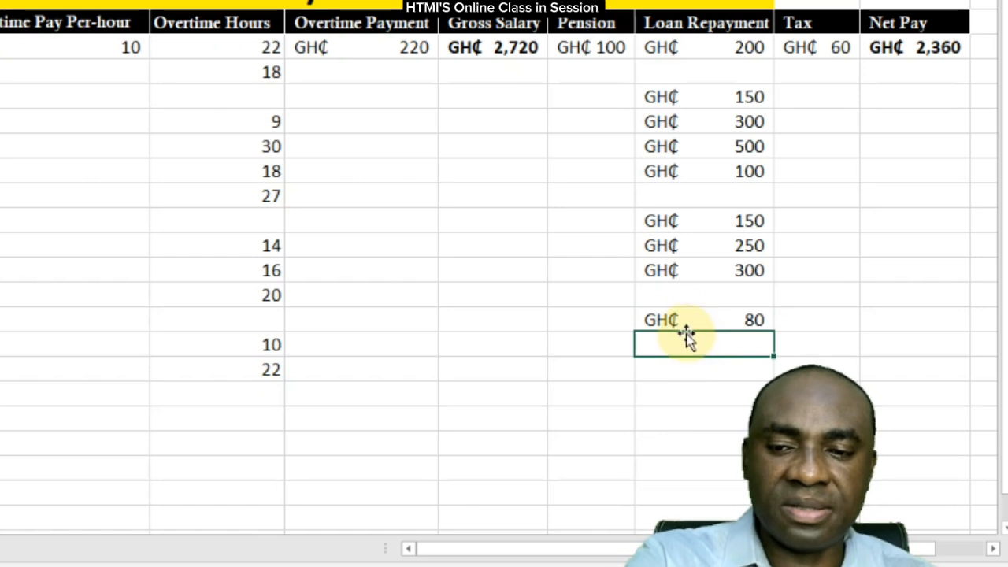
type("180")
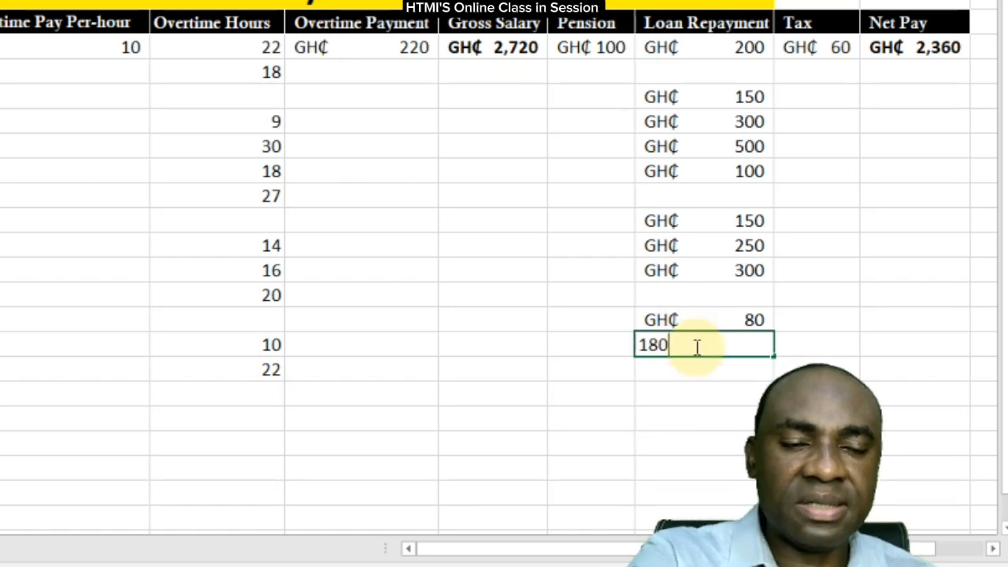
left_click(704, 371)
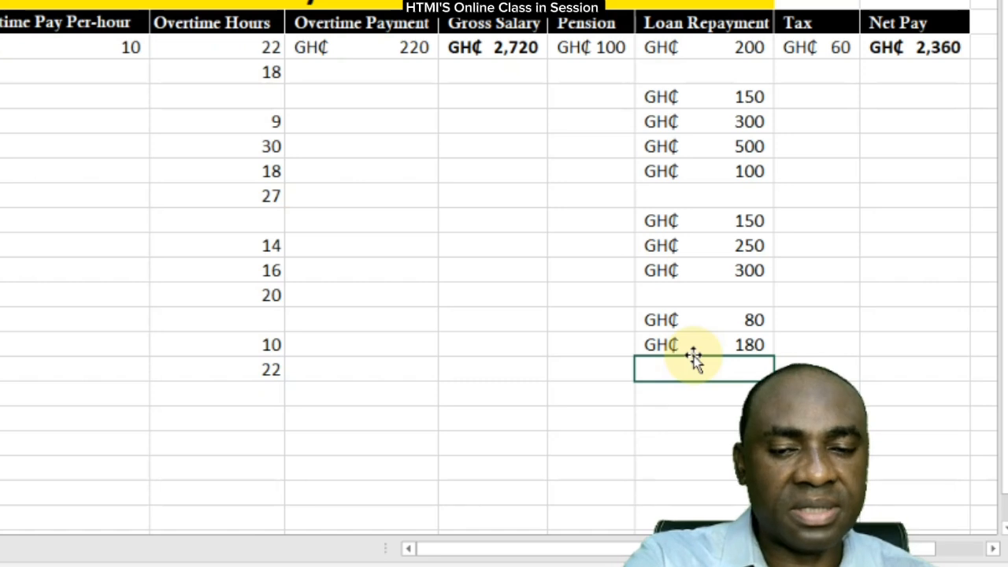
type("200")
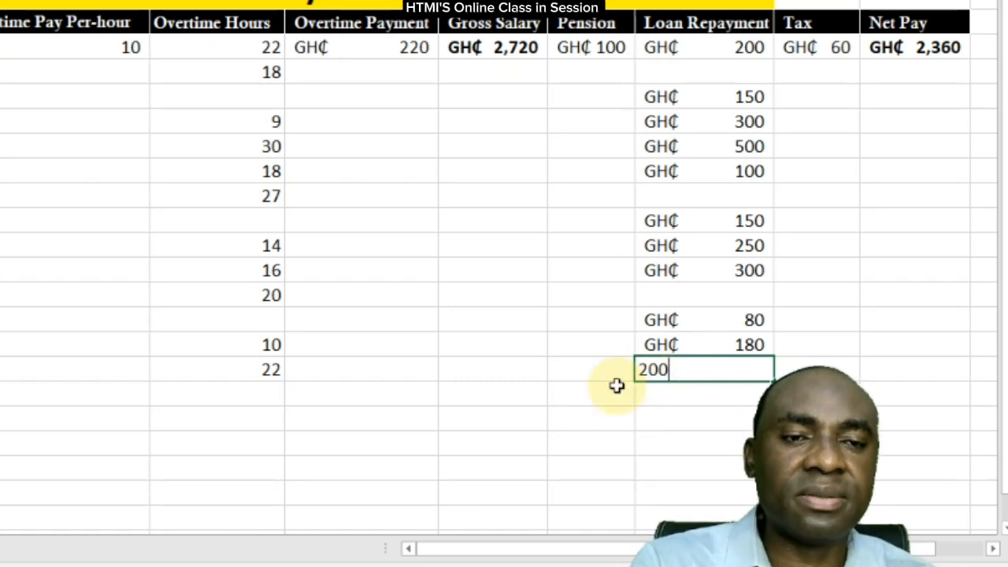
left_click(574, 402)
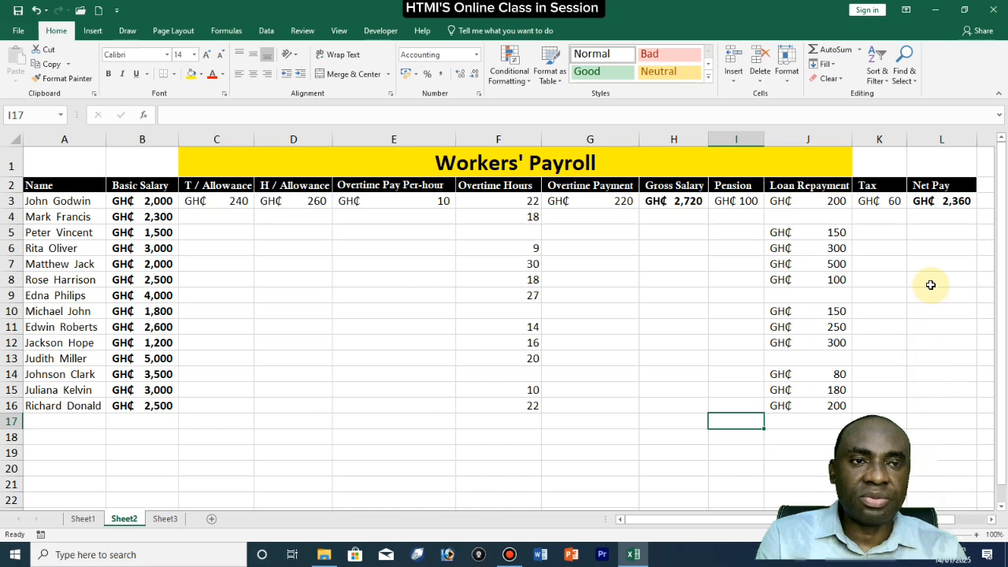
- Fill the T / Allowance formula in C3 and the H / Allowance formula in D3 down through row 16
left_click_drag(1001, 322, 999, 344)
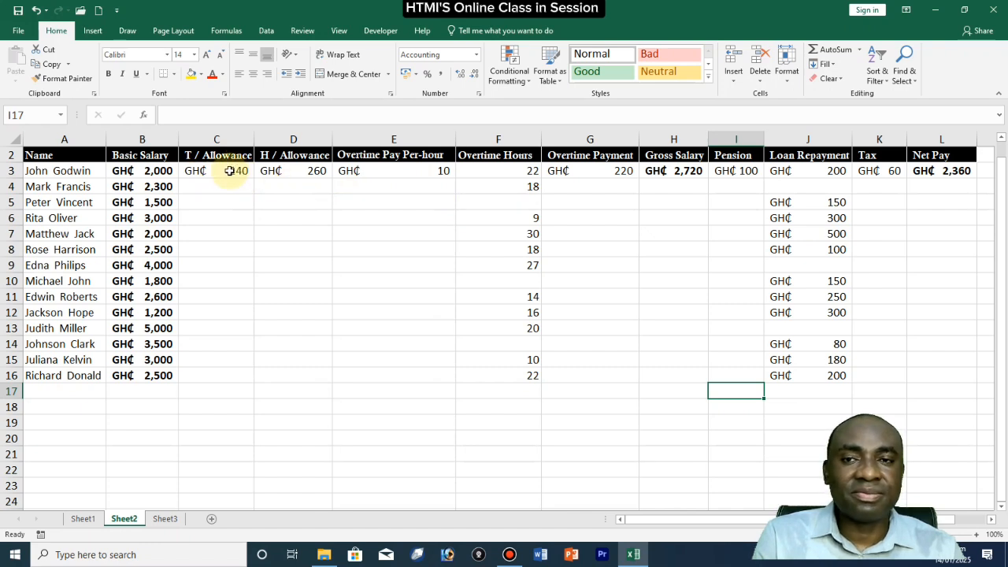
left_click(231, 170)
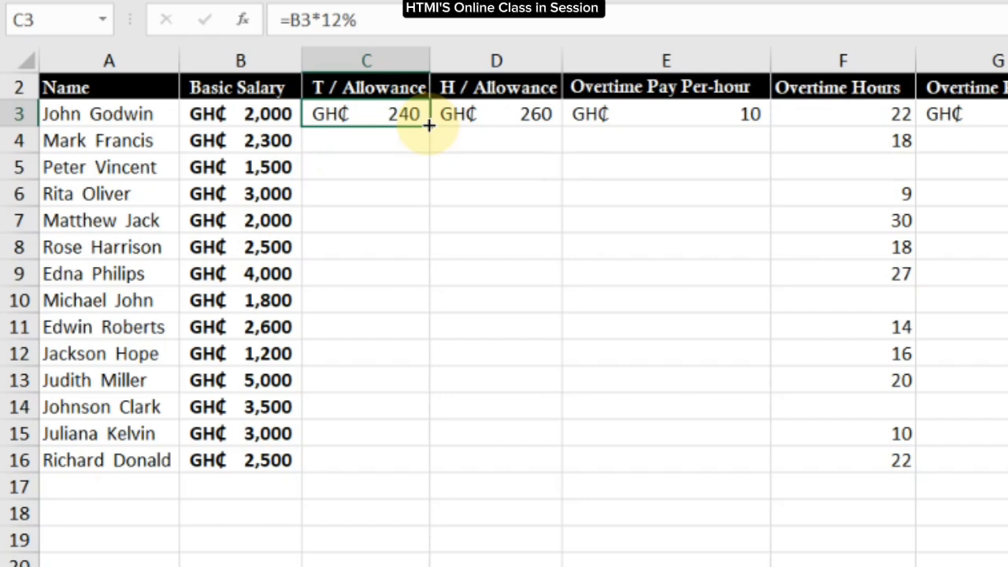
left_click_drag(429, 126, 418, 481)
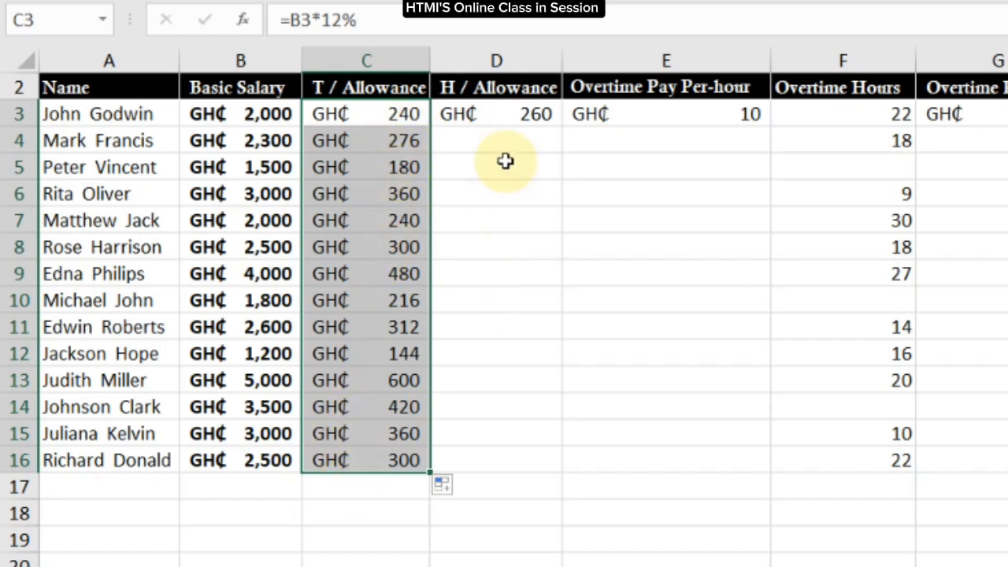
left_click(515, 117)
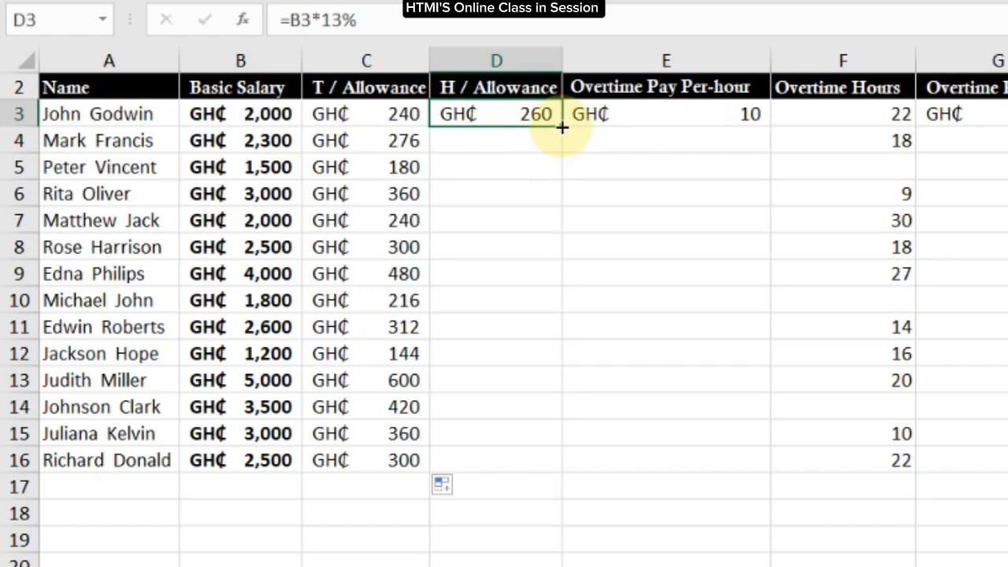
left_click_drag(560, 126, 554, 464)
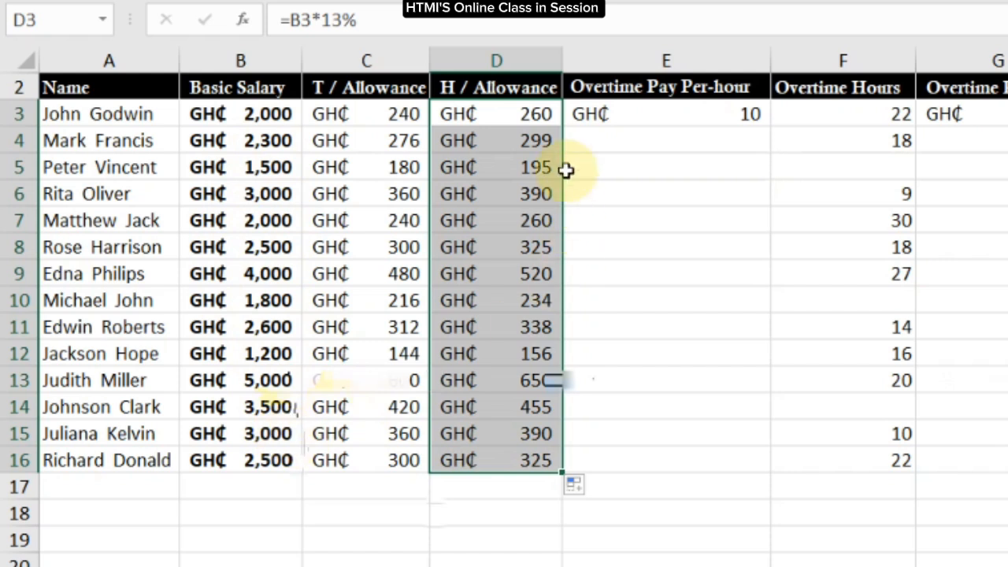
- Copy the Overtime Pay Per-hour rate in E3 and the Overtime Payment formula in G3 down through row 16
left_click(720, 115)
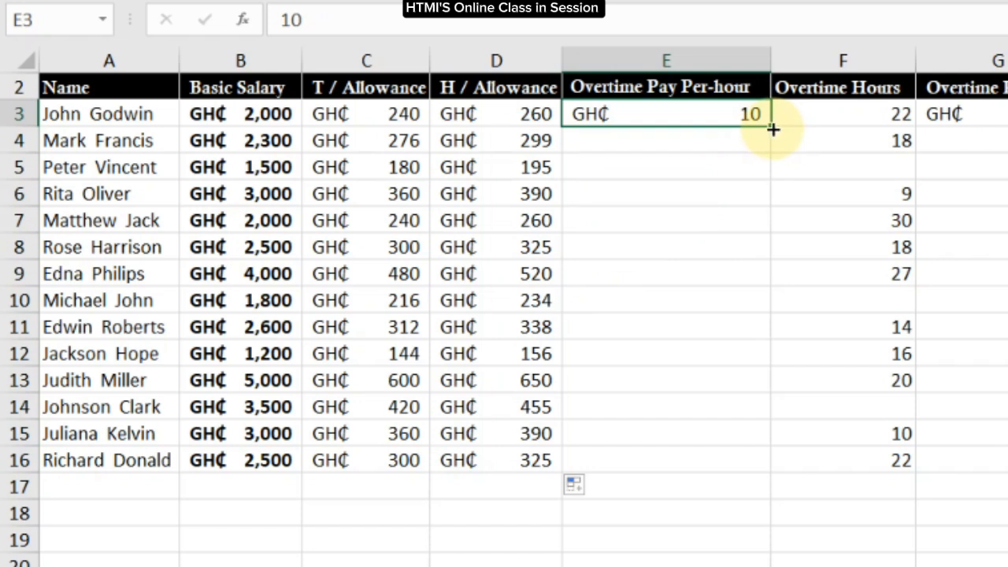
left_click_drag(769, 127, 756, 202)
left_click_drag(741, 345, 732, 472)
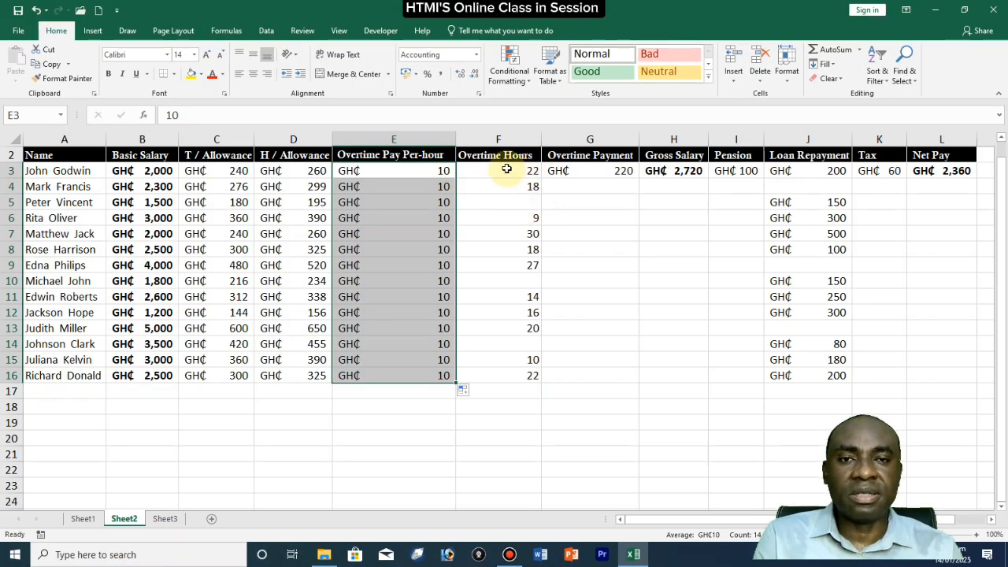
left_click(606, 171)
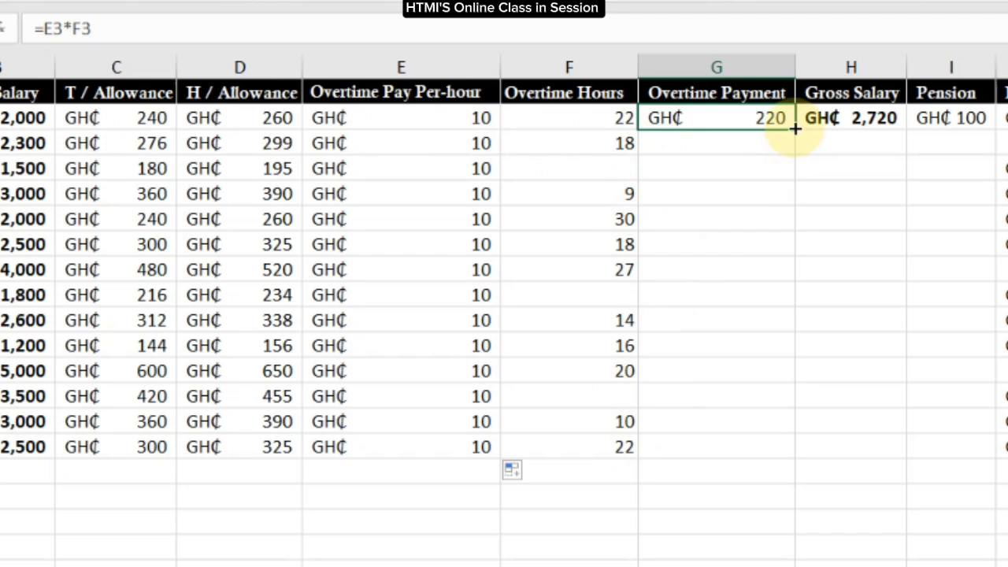
left_click_drag(793, 128, 758, 461)
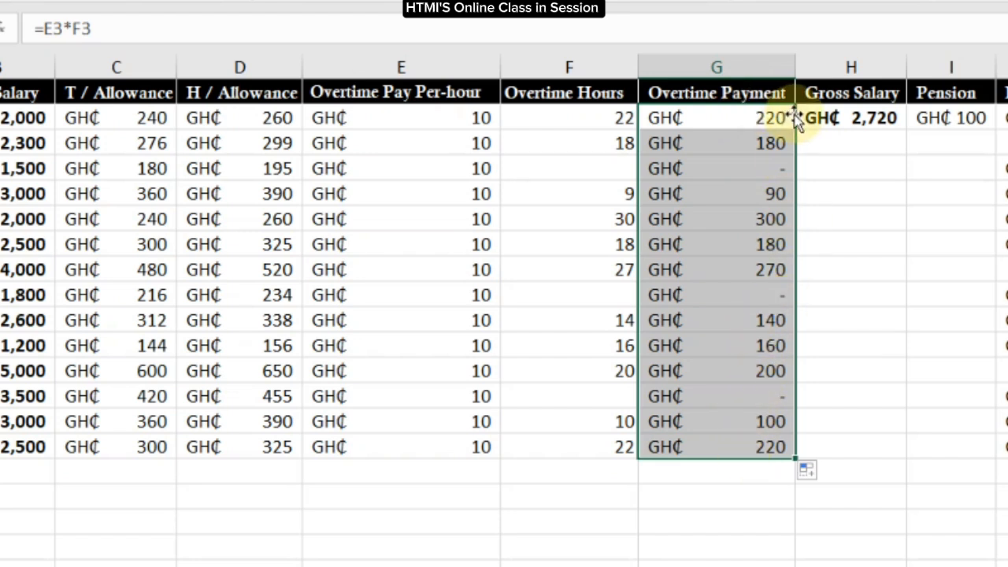
- Fill the Gross Salary formula in H3 and the Pension formula in I3 down through row 16
left_click(870, 118)
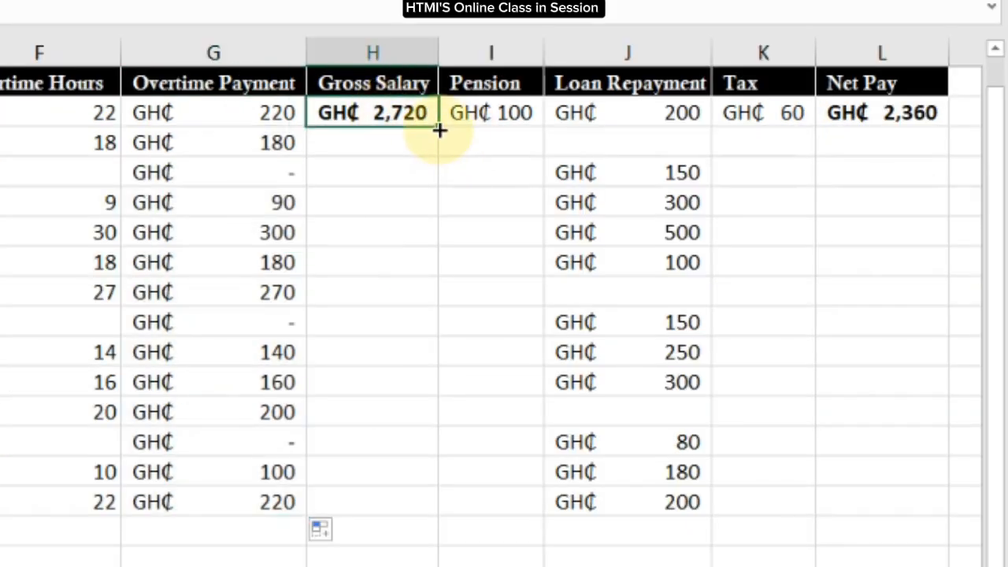
left_click_drag(437, 126, 414, 507)
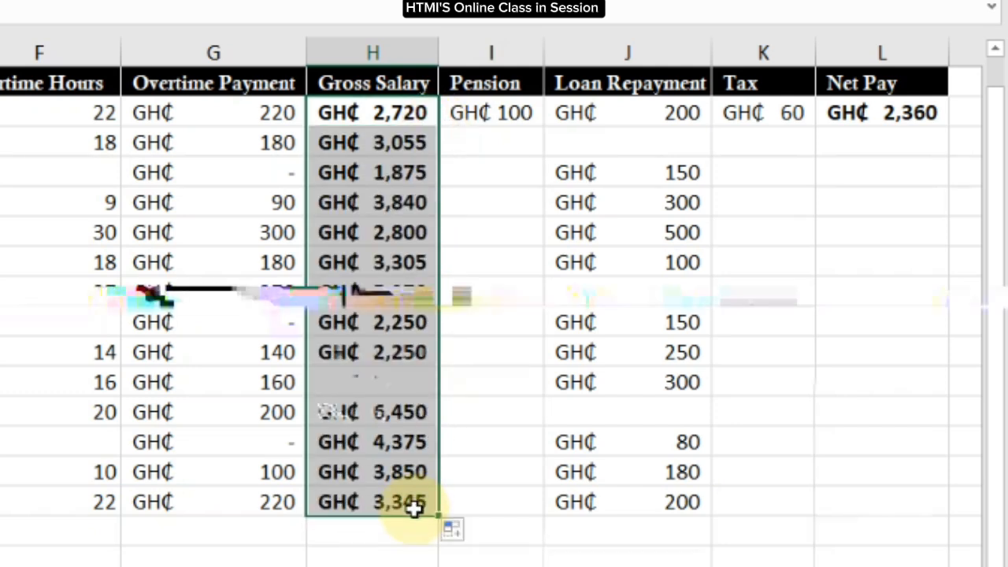
left_click(509, 111)
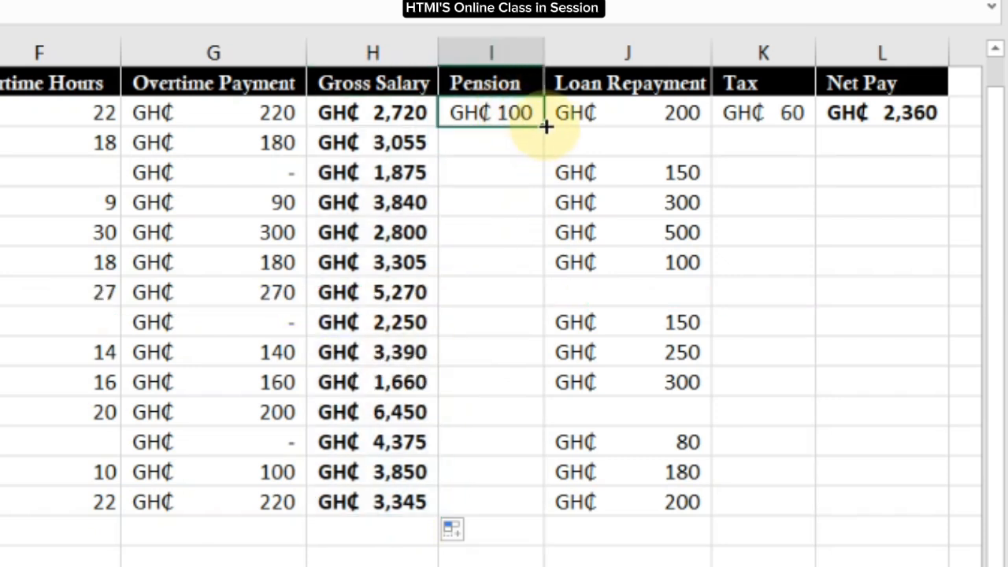
left_click_drag(541, 130, 489, 520)
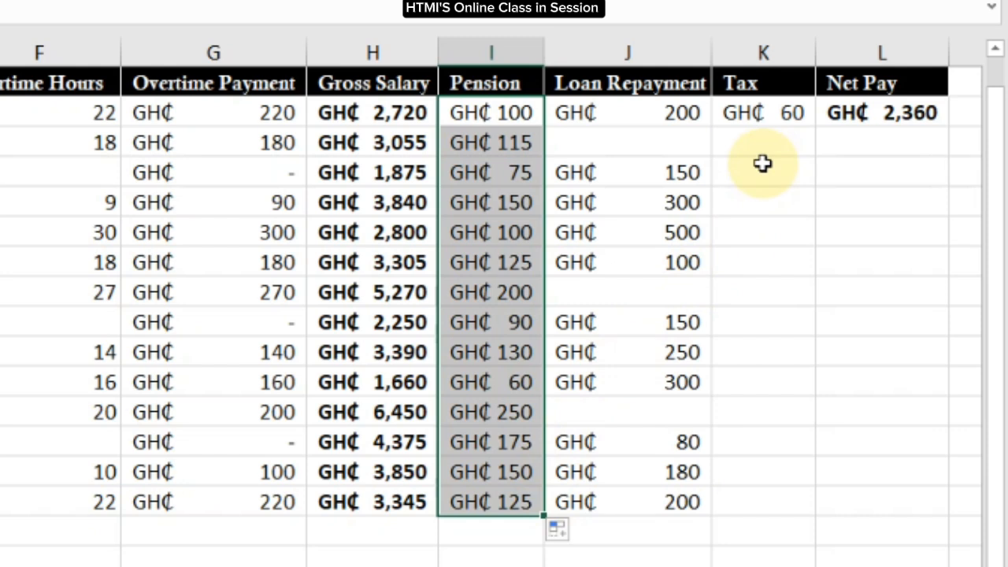
- Fill the Tax formula in K3 and the Net Pay formula in L3 down through row 16
left_click(771, 114)
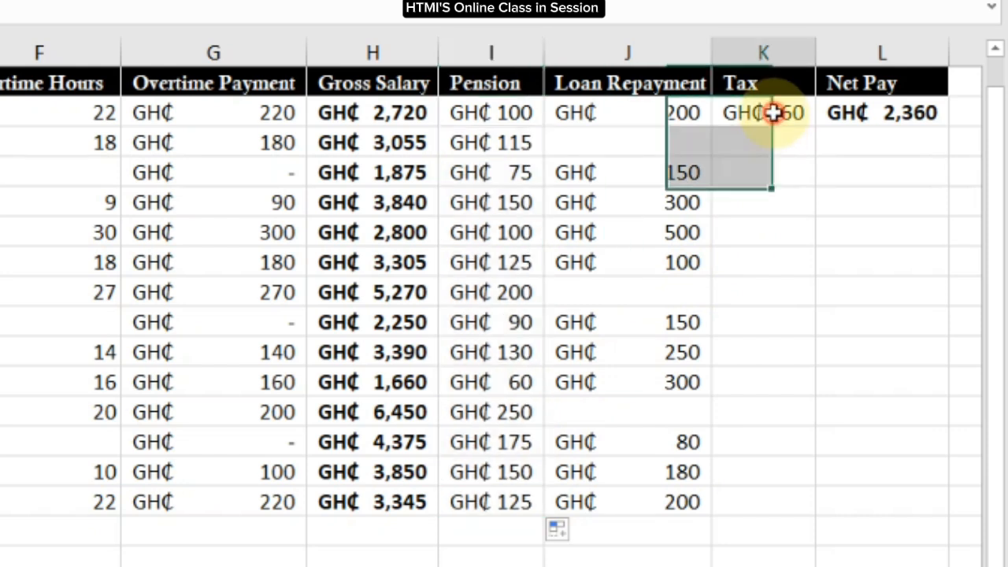
left_click_drag(814, 128, 810, 509)
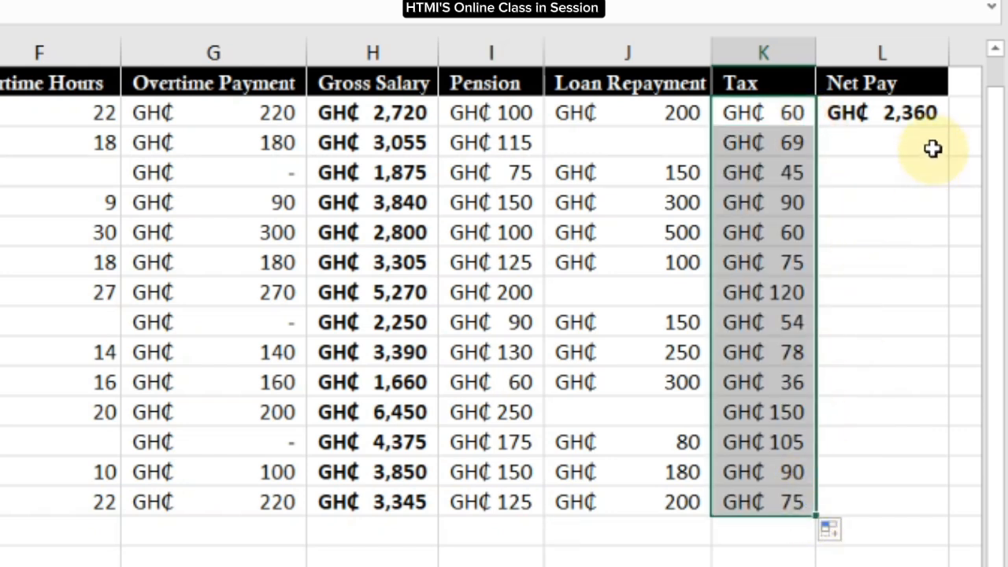
left_click(907, 114)
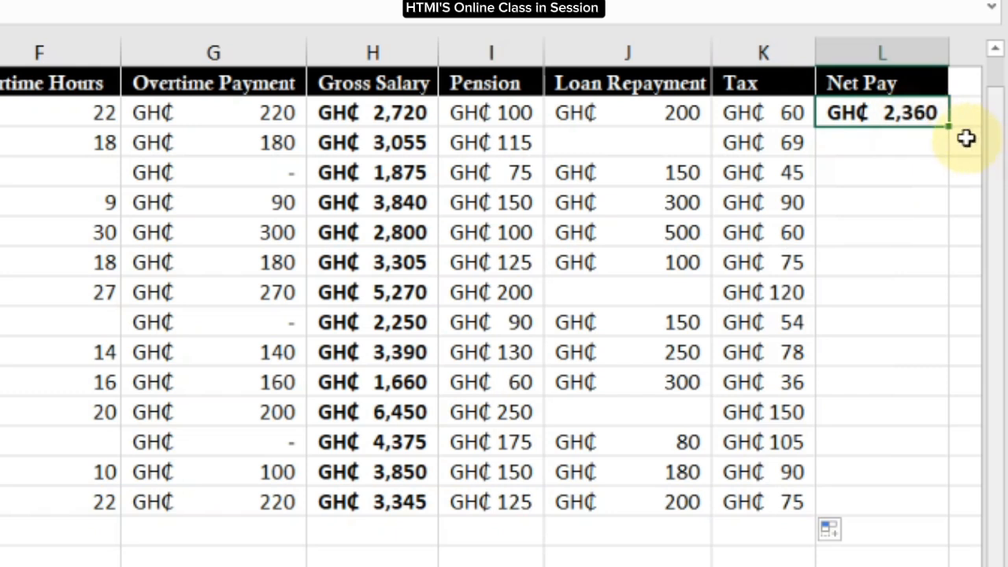
left_click_drag(947, 128, 934, 508)
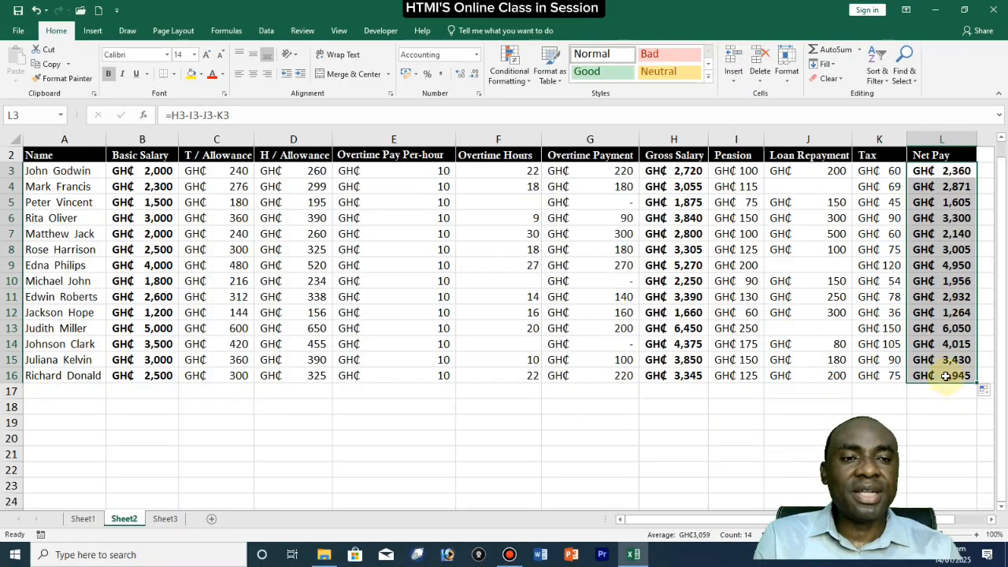
left_click(771, 397)
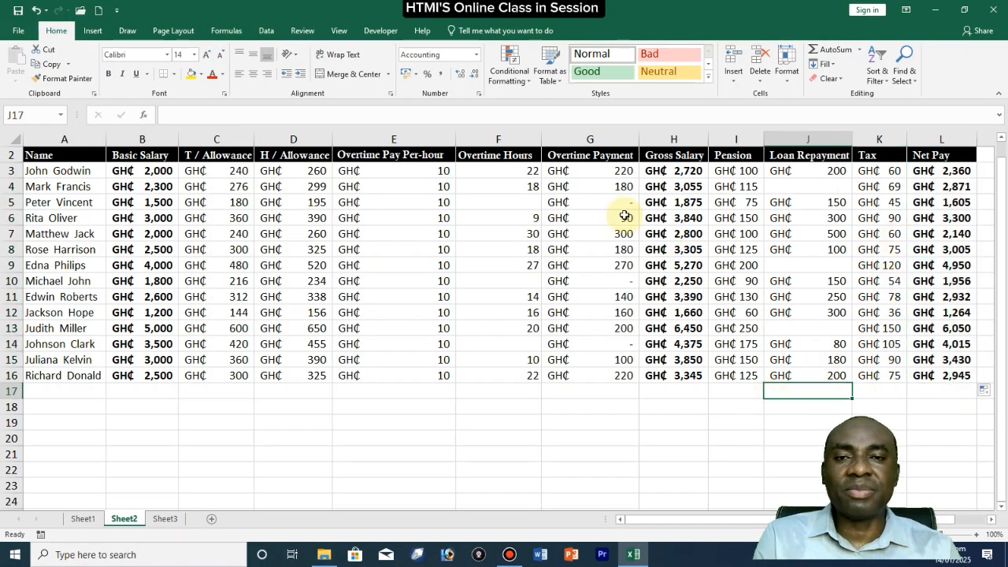